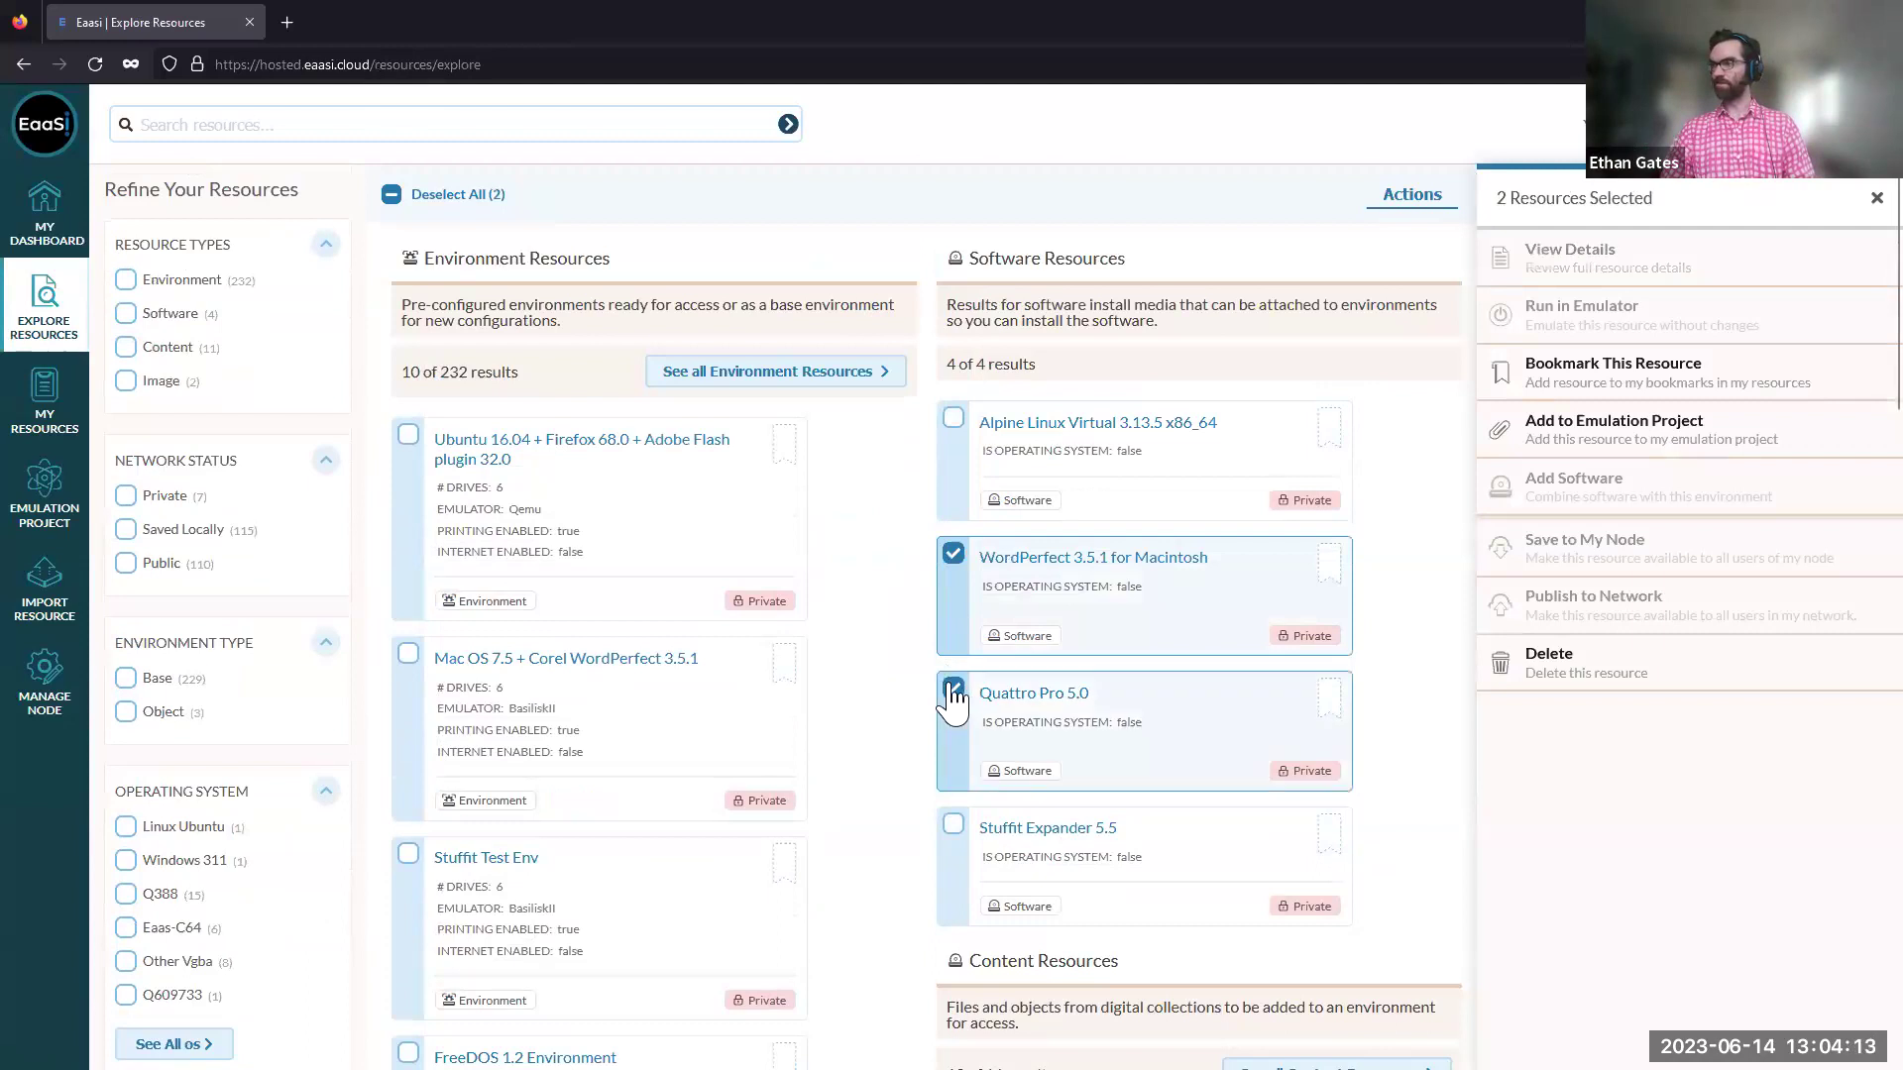
Step: Clear the selected software resources and look through the environment, software and content resource listings
{"action": "left_click", "coordinate": [954, 554]}
{"action": "scroll", "coordinate": [862, 597], "scroll_direction": "down", "scroll_amount": 6}
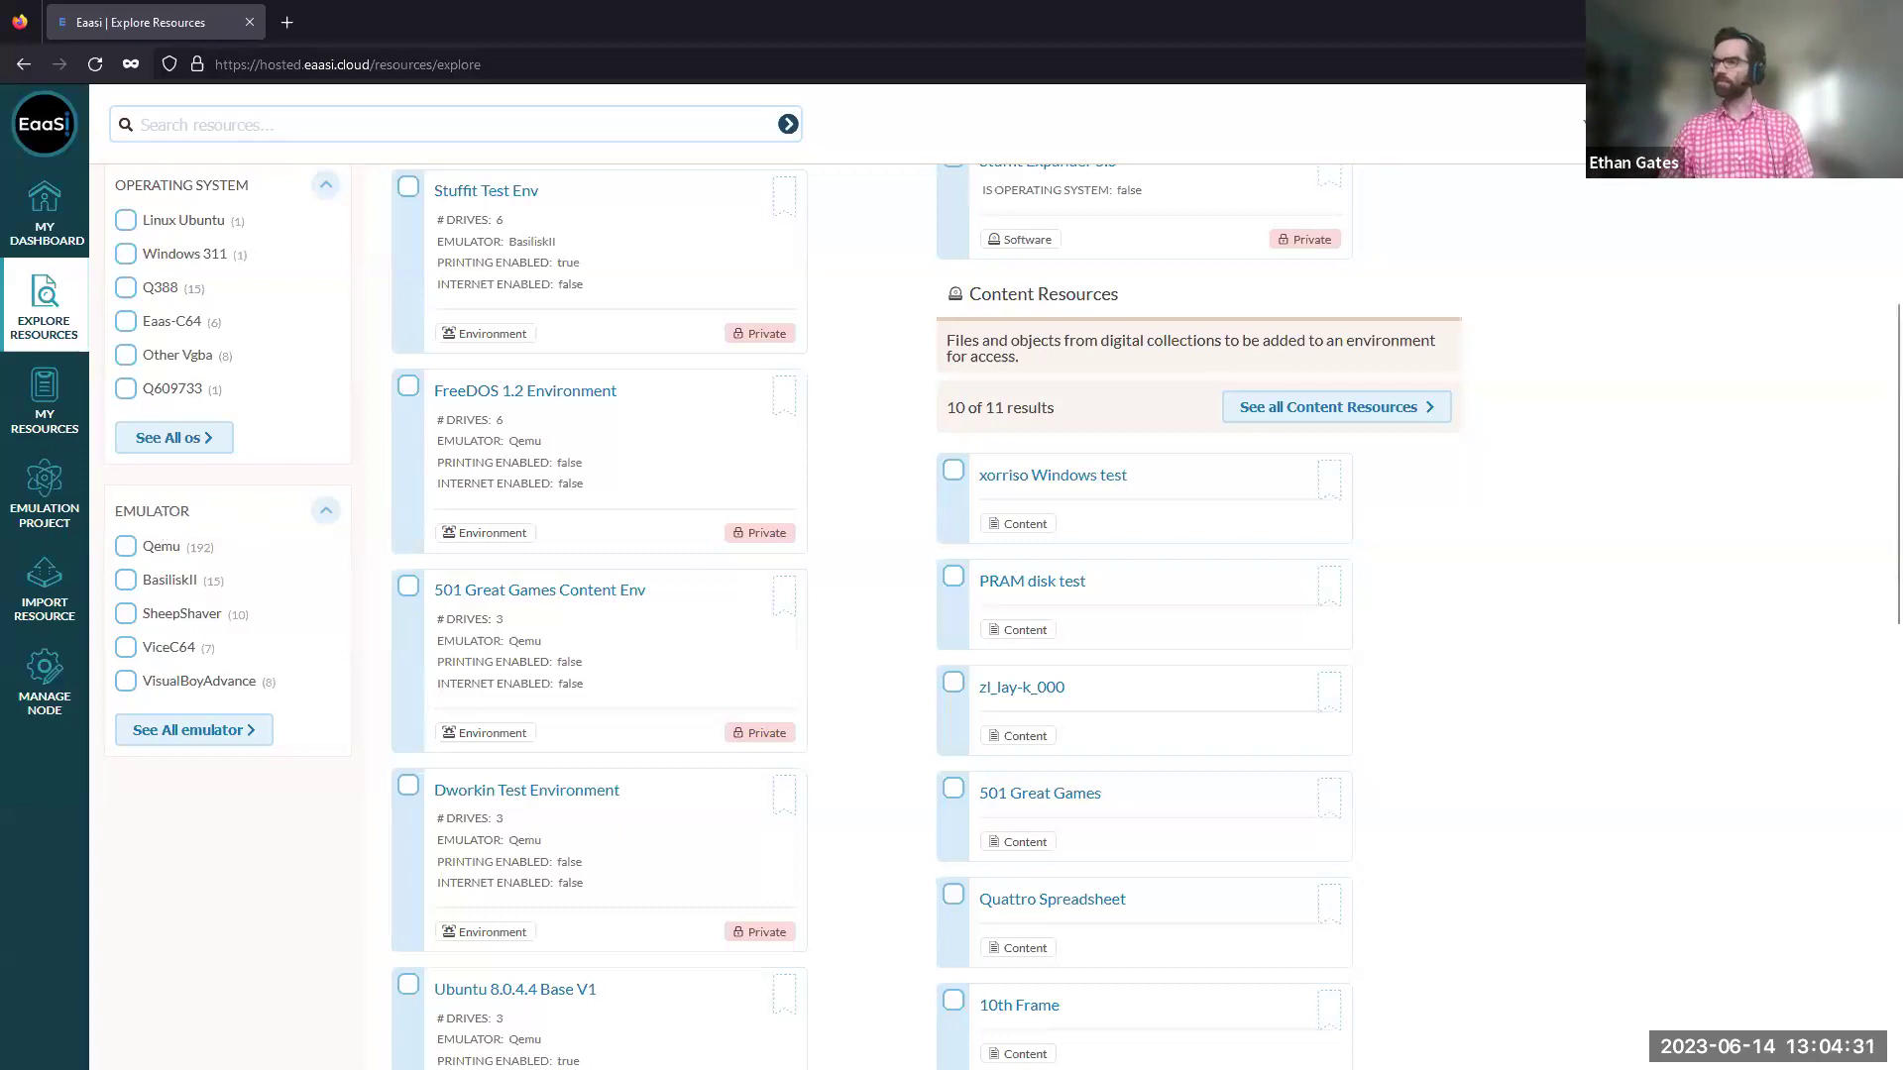
{"action": "scroll", "coordinate": [926, 581], "scroll_direction": "up", "scroll_amount": 5}
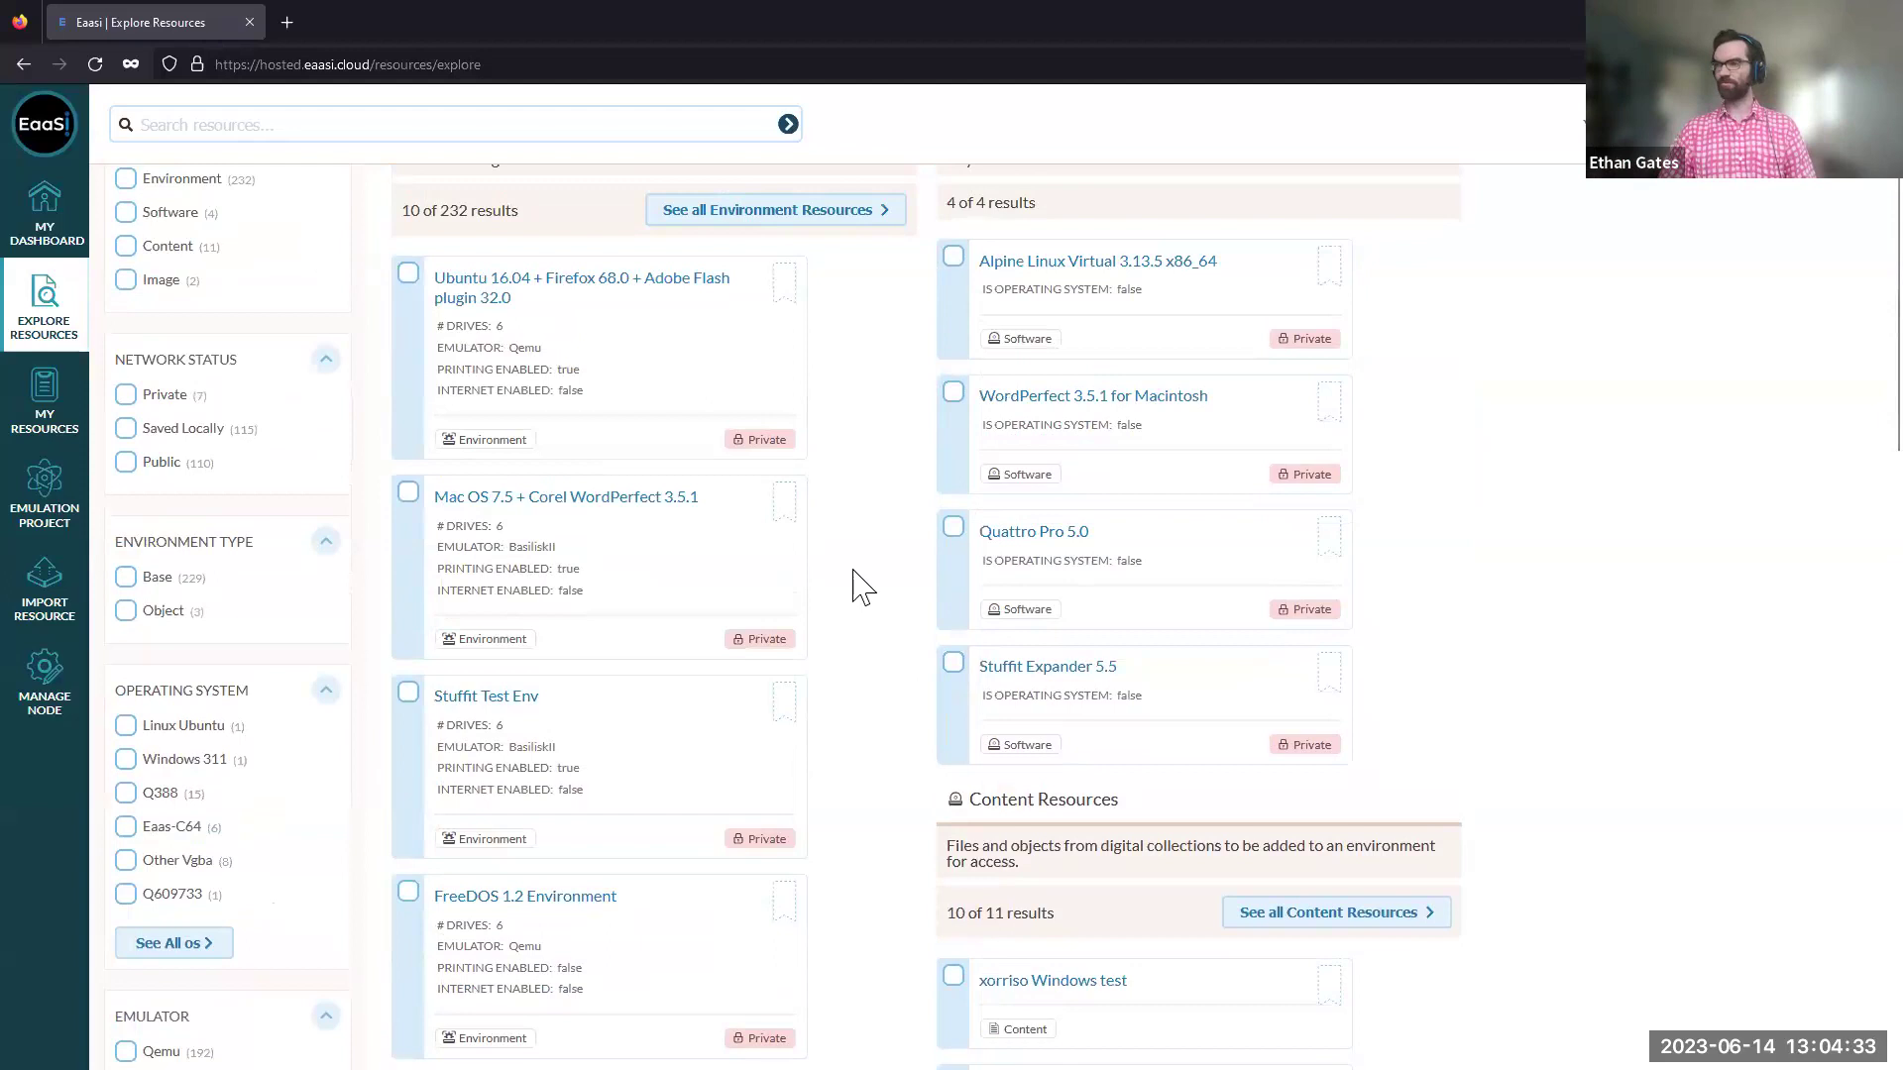
{"action": "scroll", "coordinate": [877, 578], "scroll_direction": "up", "scroll_amount": 1}
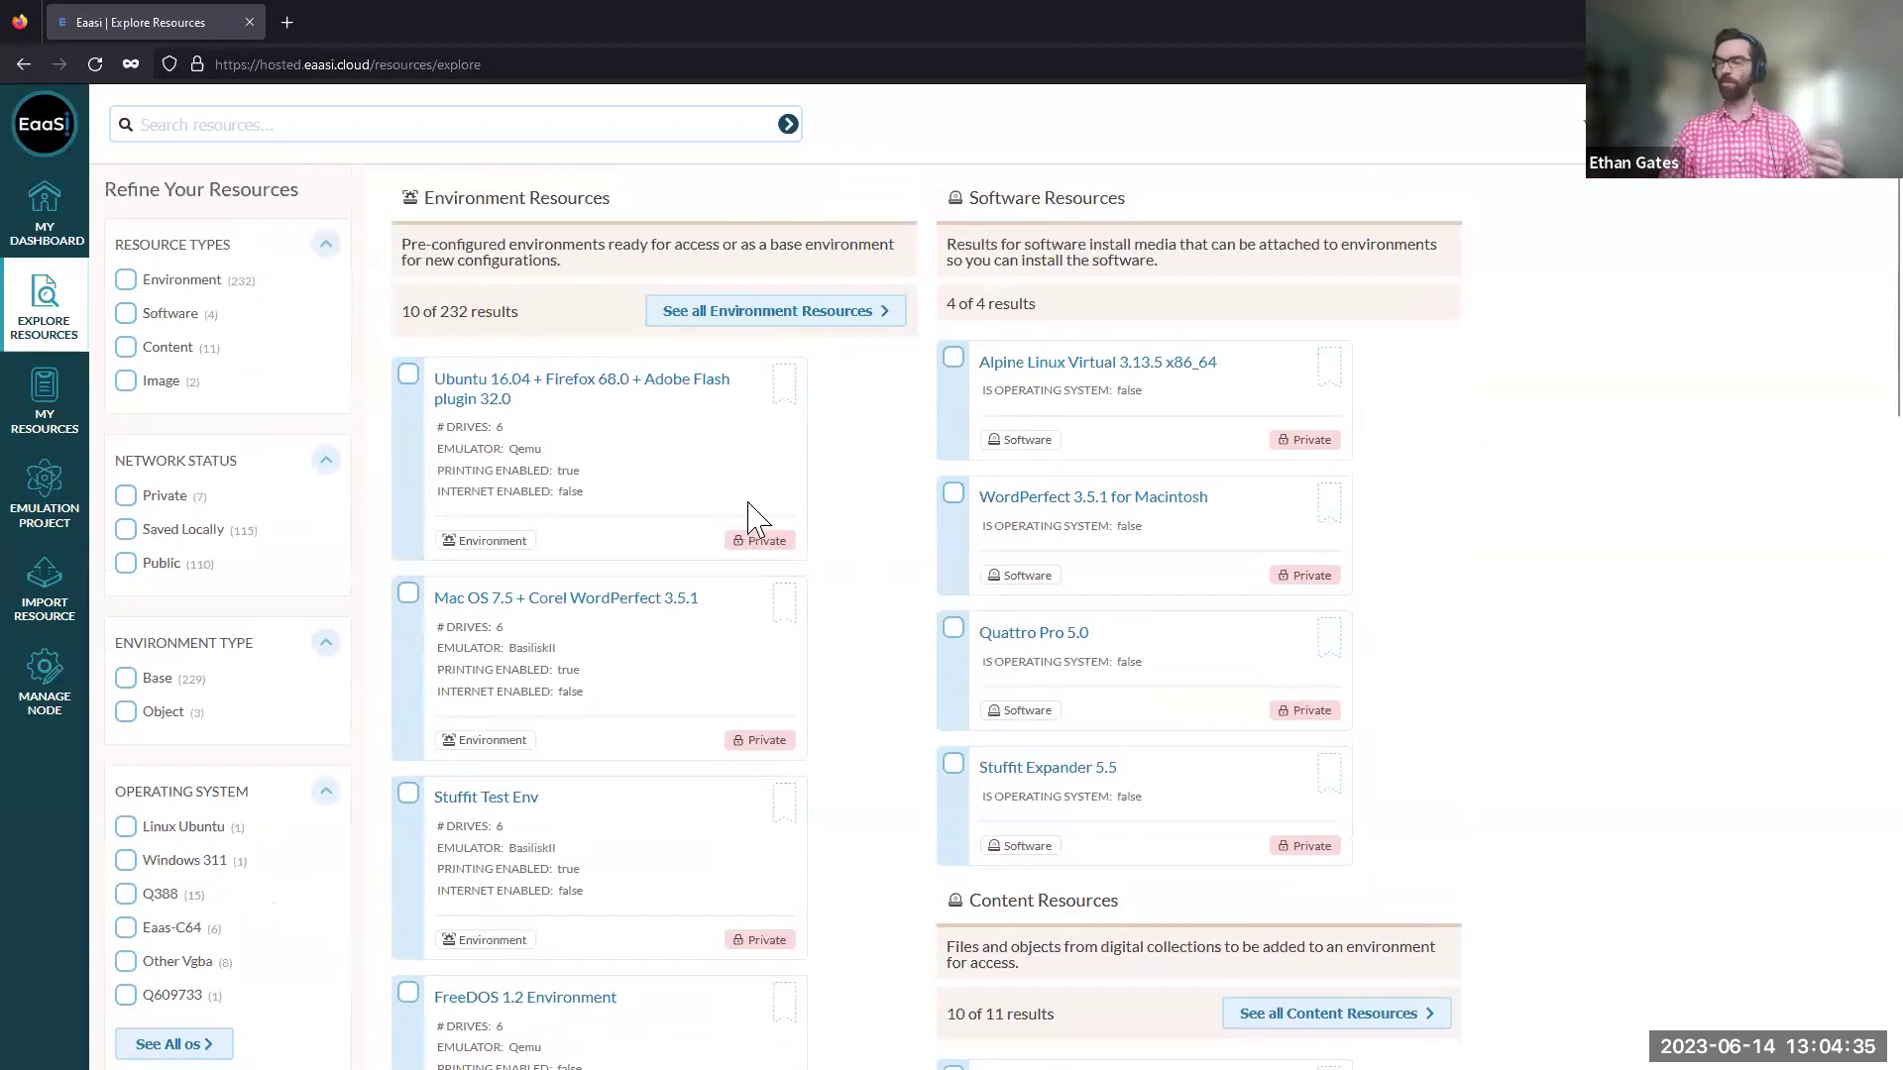
Step: Run the emulation project with Windows XP + Microsoft Office Professional 2003 as the base environment and zl_lay-k_000 as the content object
{"action": "left_click", "coordinate": [75, 522]}
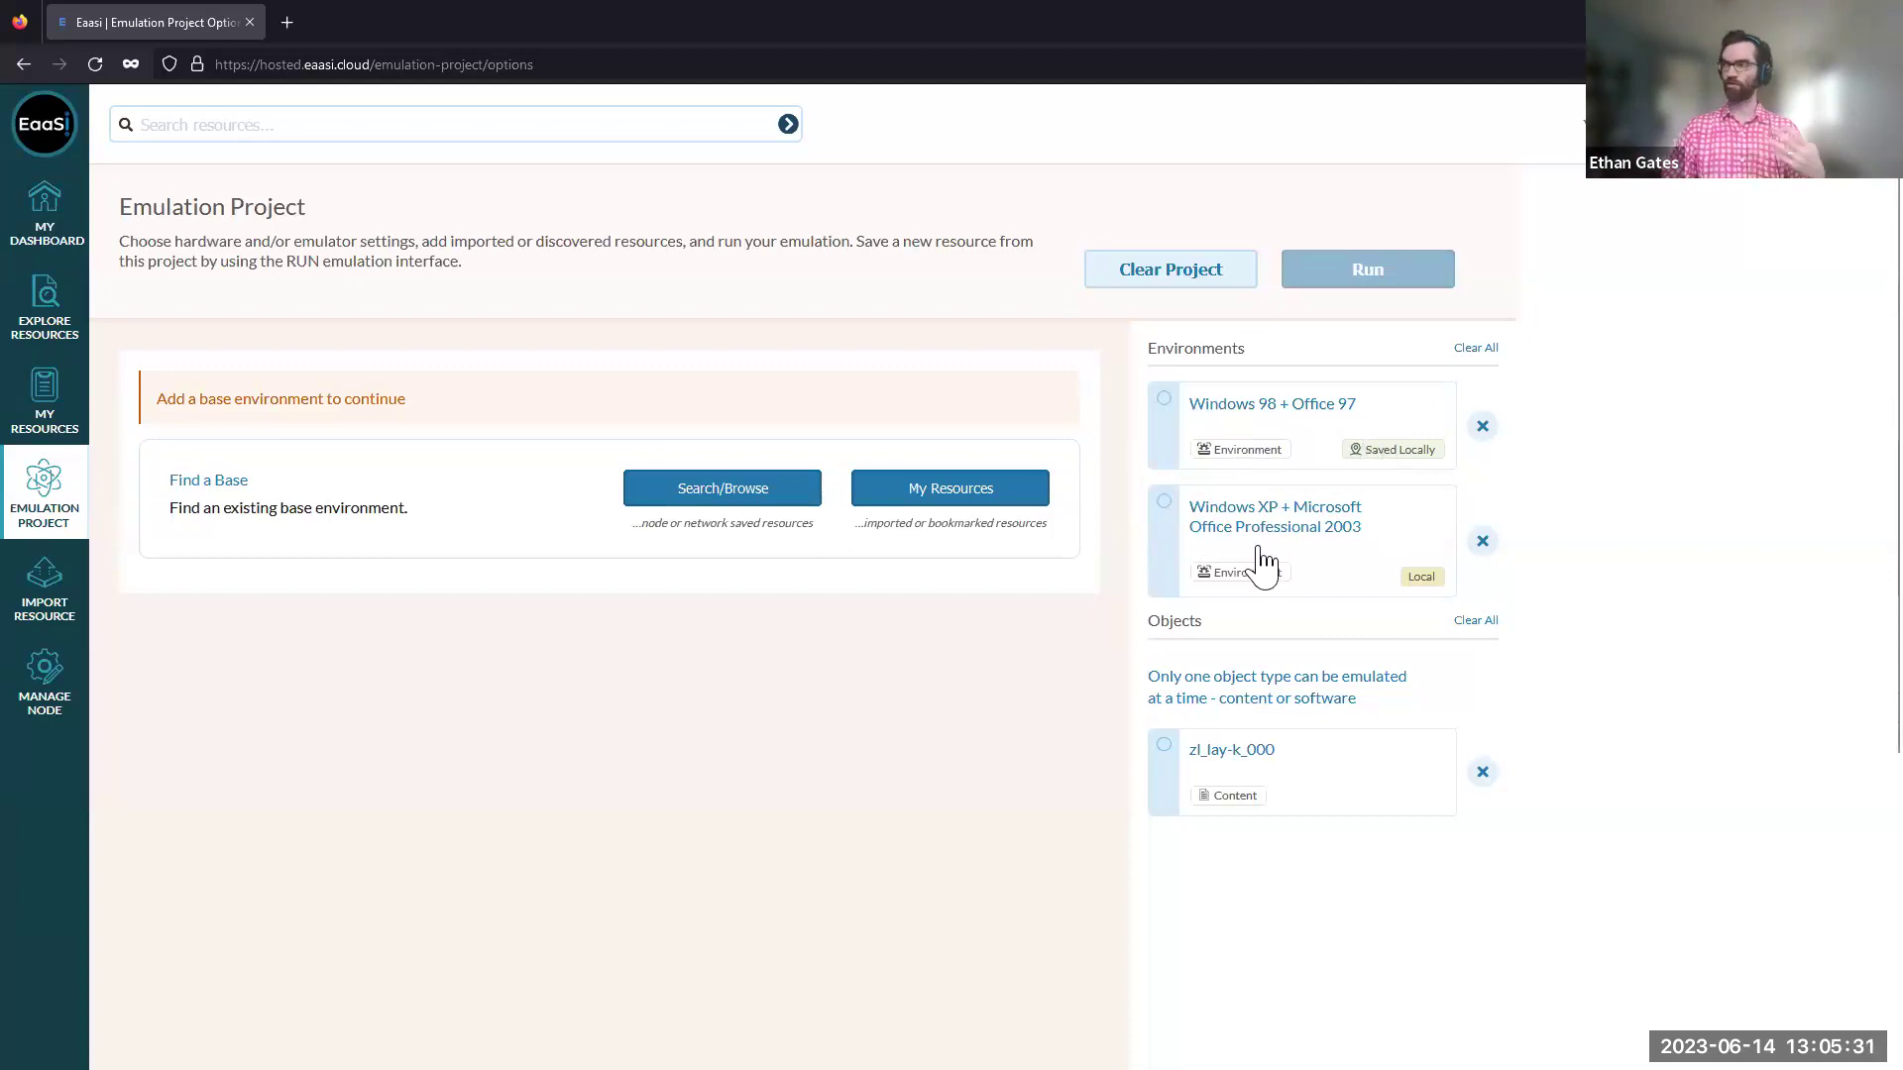
{"action": "left_click", "coordinate": [1165, 501]}
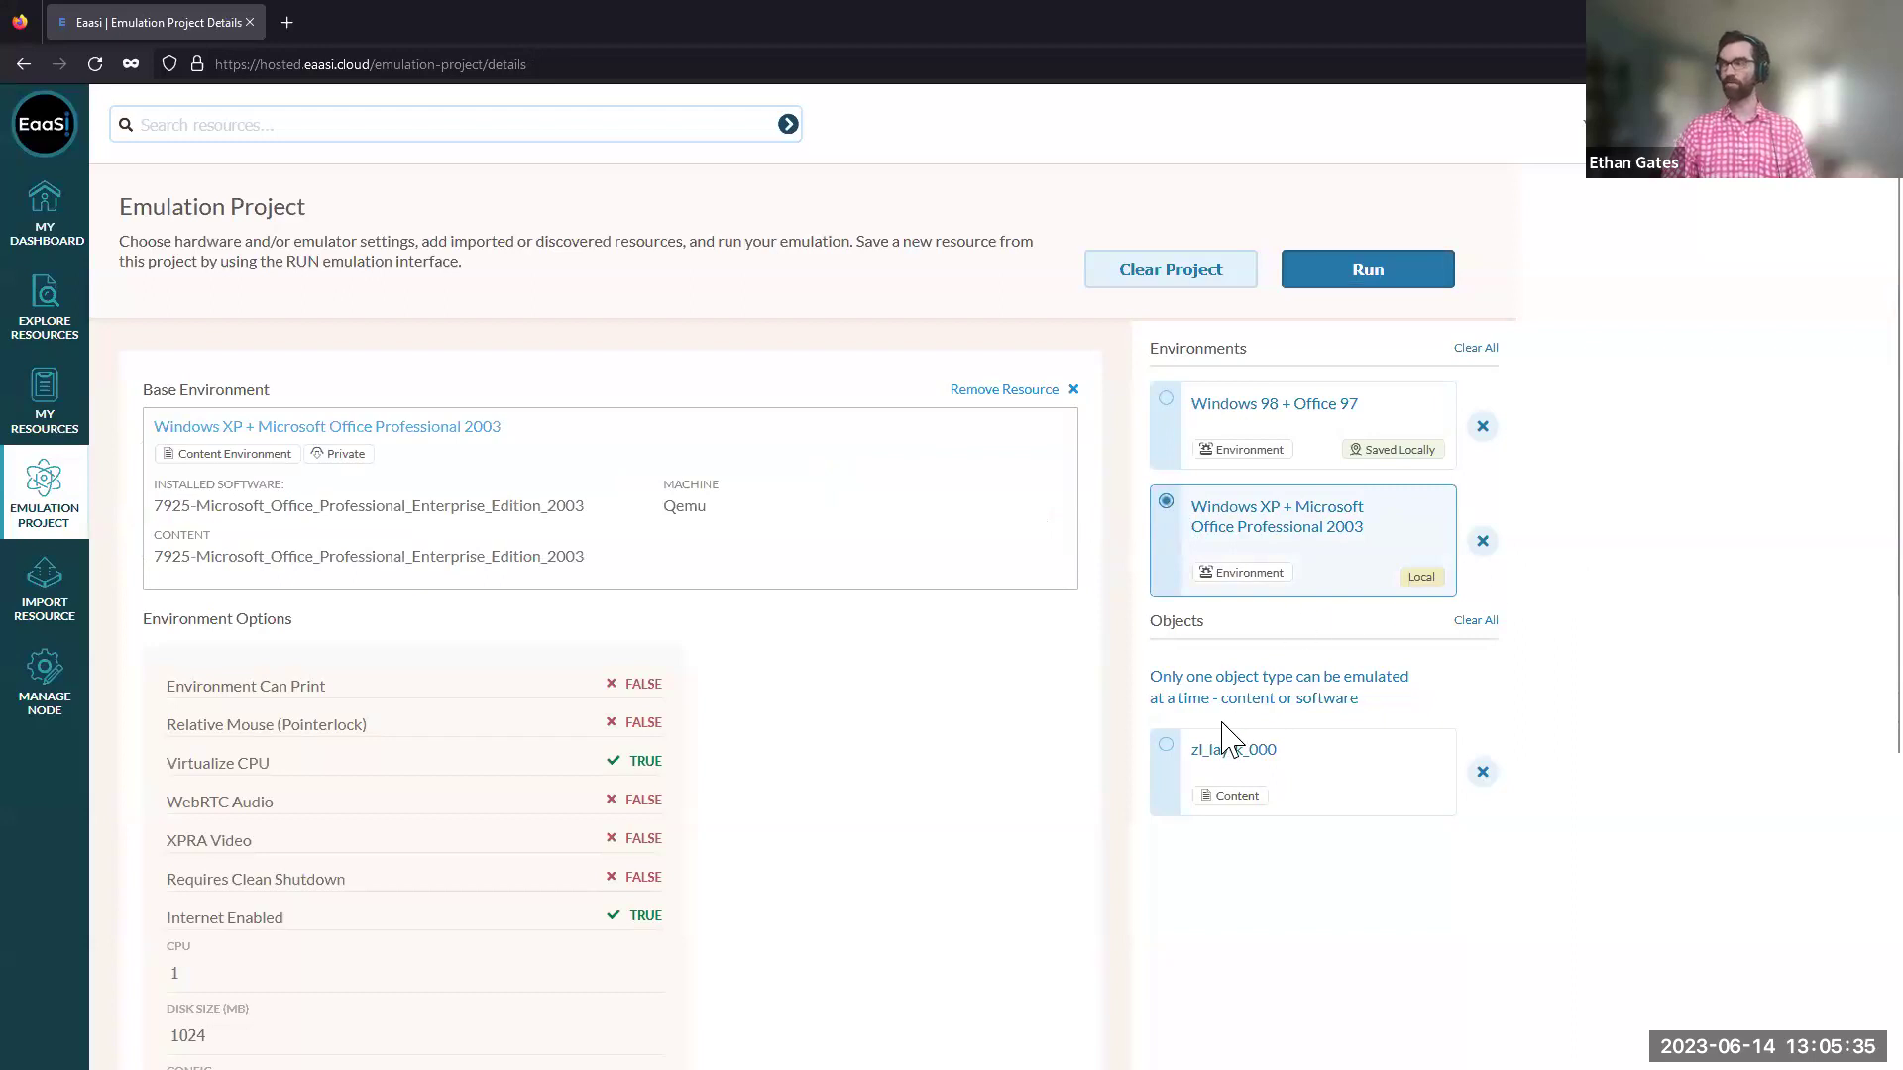
{"action": "left_click", "coordinate": [1167, 750]}
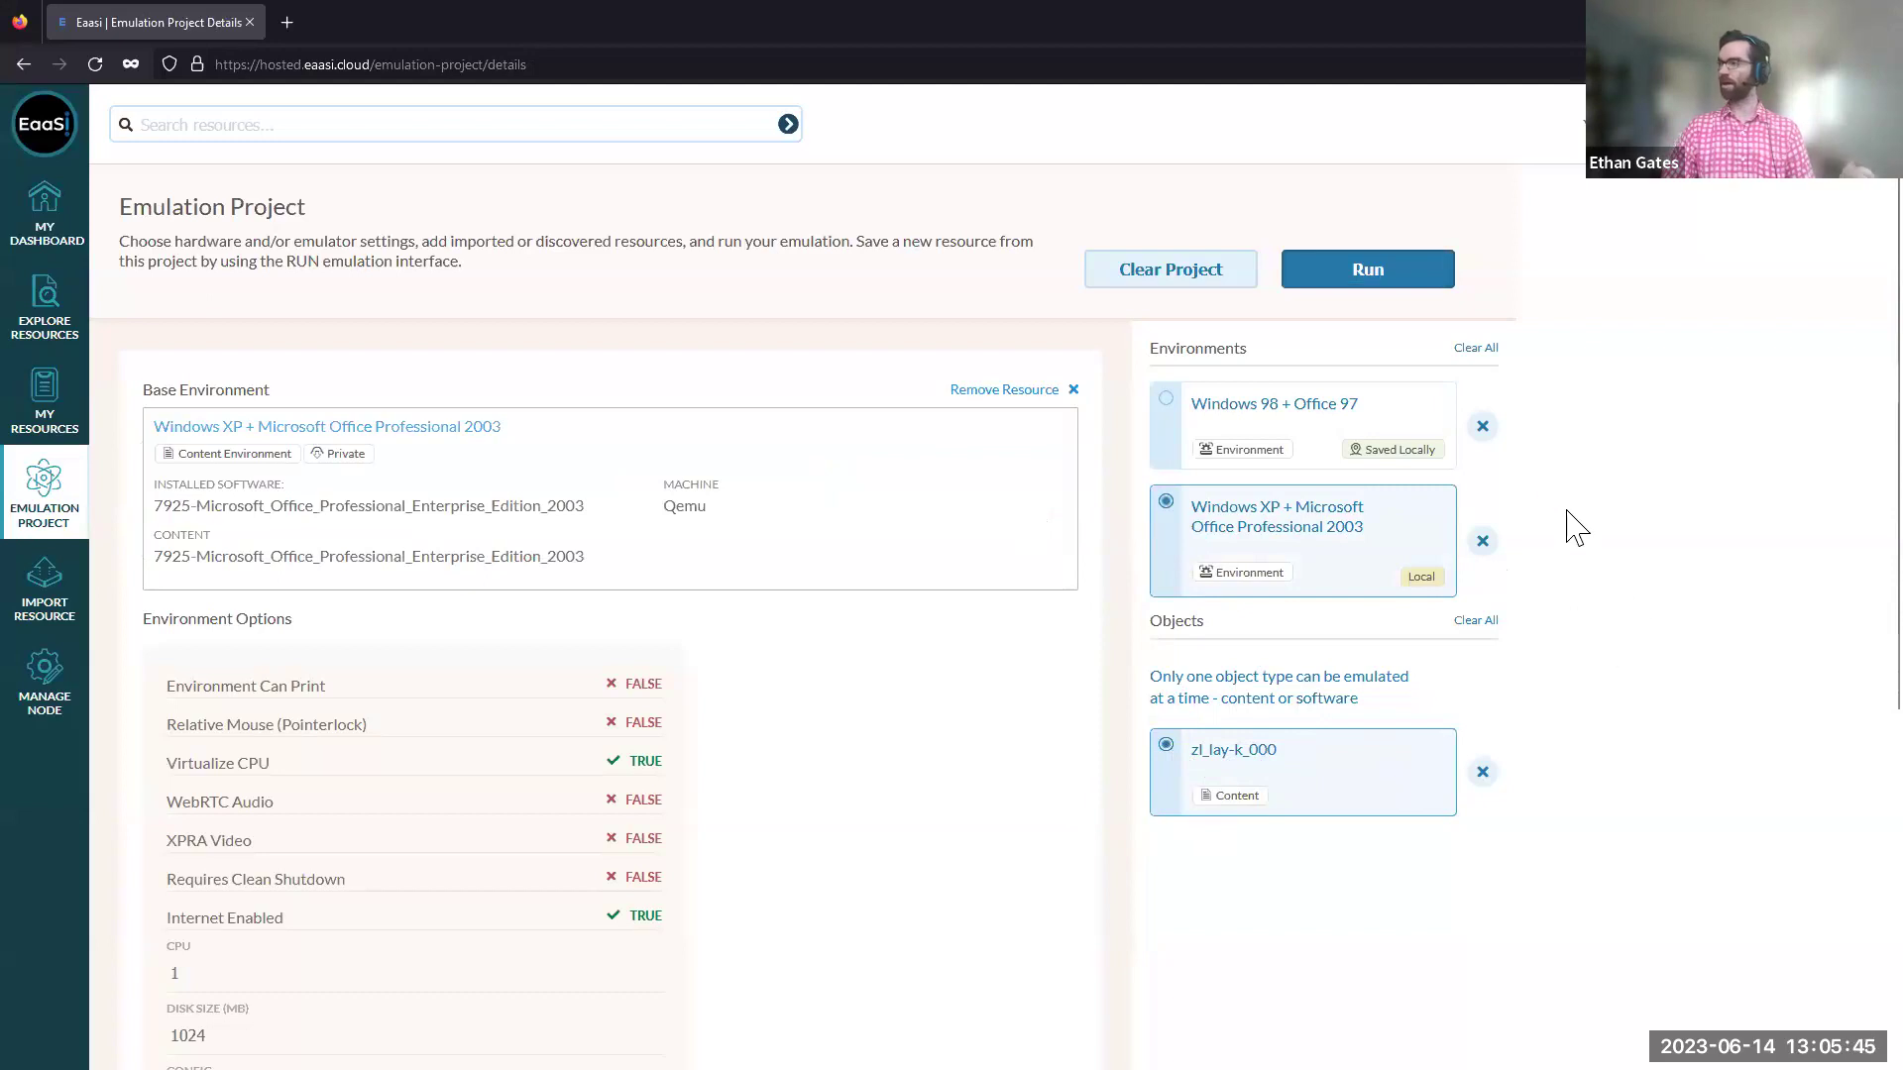
{"action": "left_click", "coordinate": [1369, 282]}
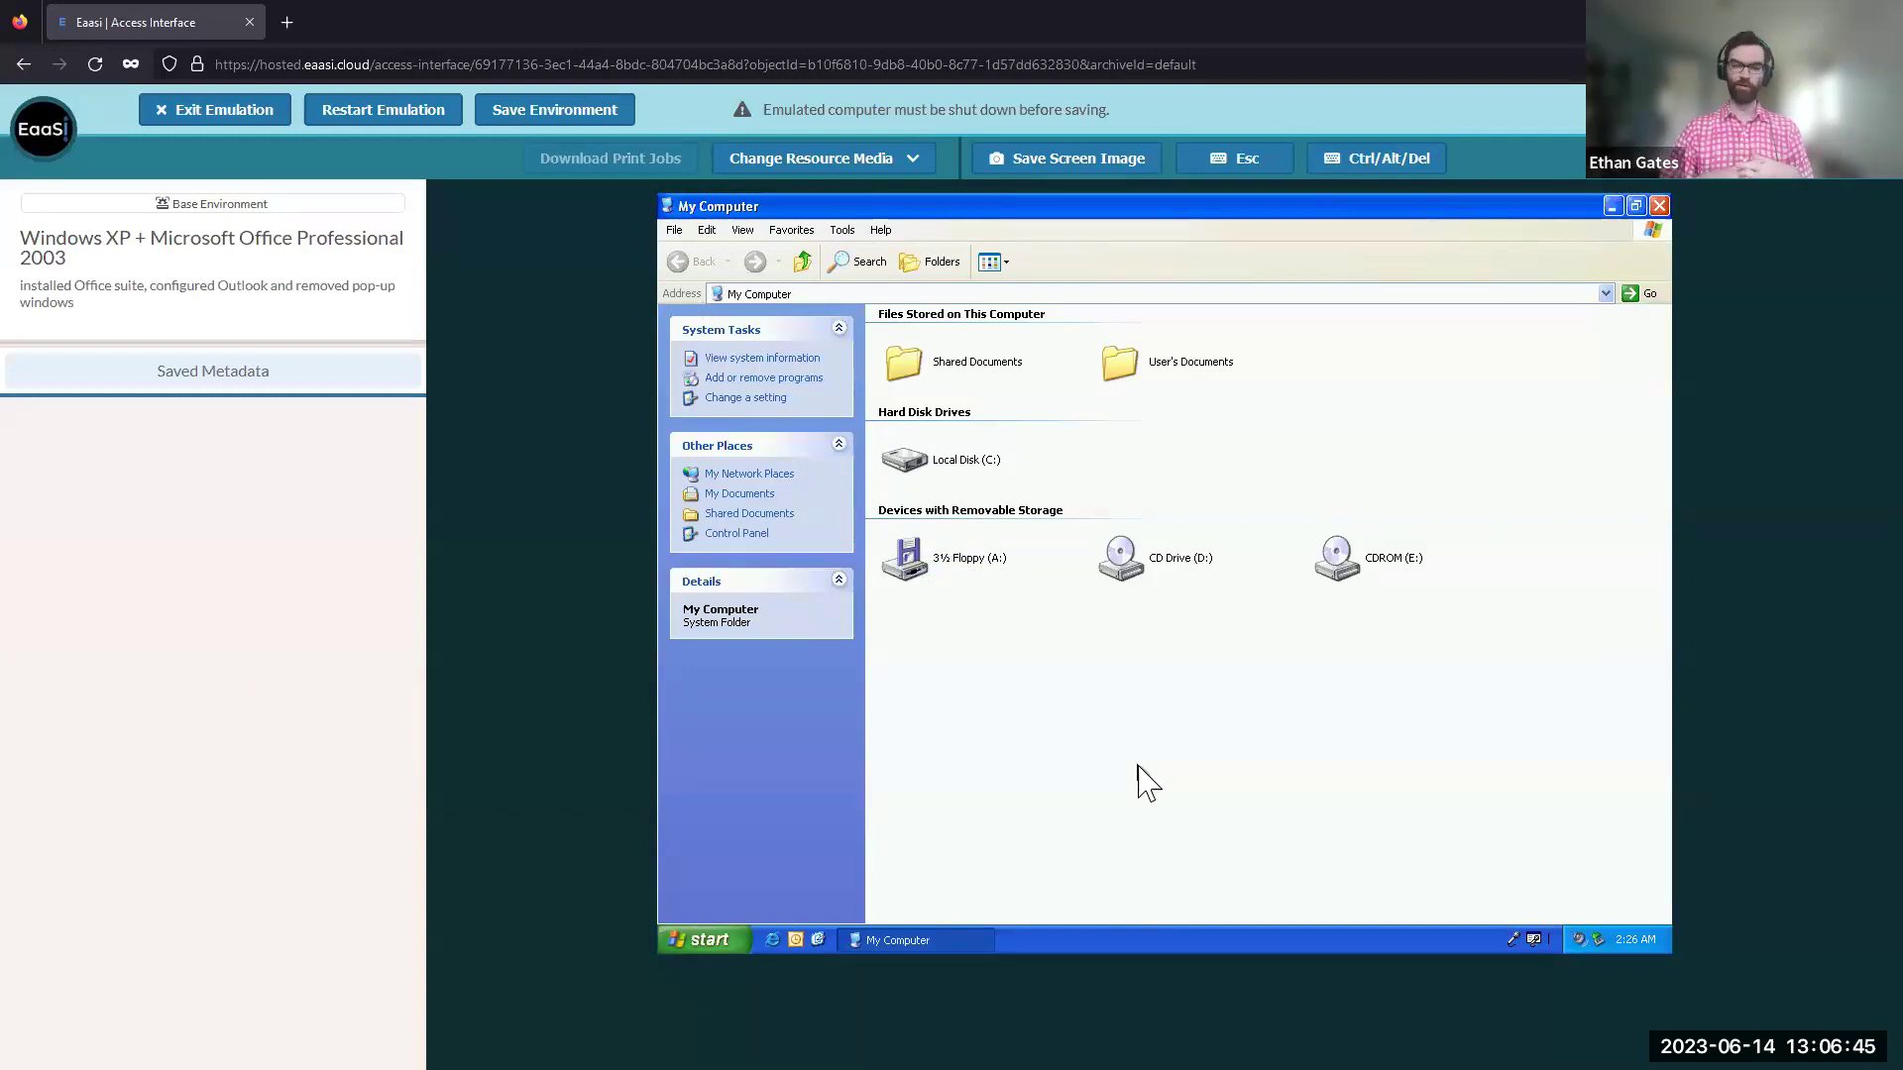
Step: Copy the zl_lay-k_000 file from CDROM (E:) into My Documents, dismissing the Found New Hardware Wizard
{"action": "double_click", "coordinate": [1340, 561]}
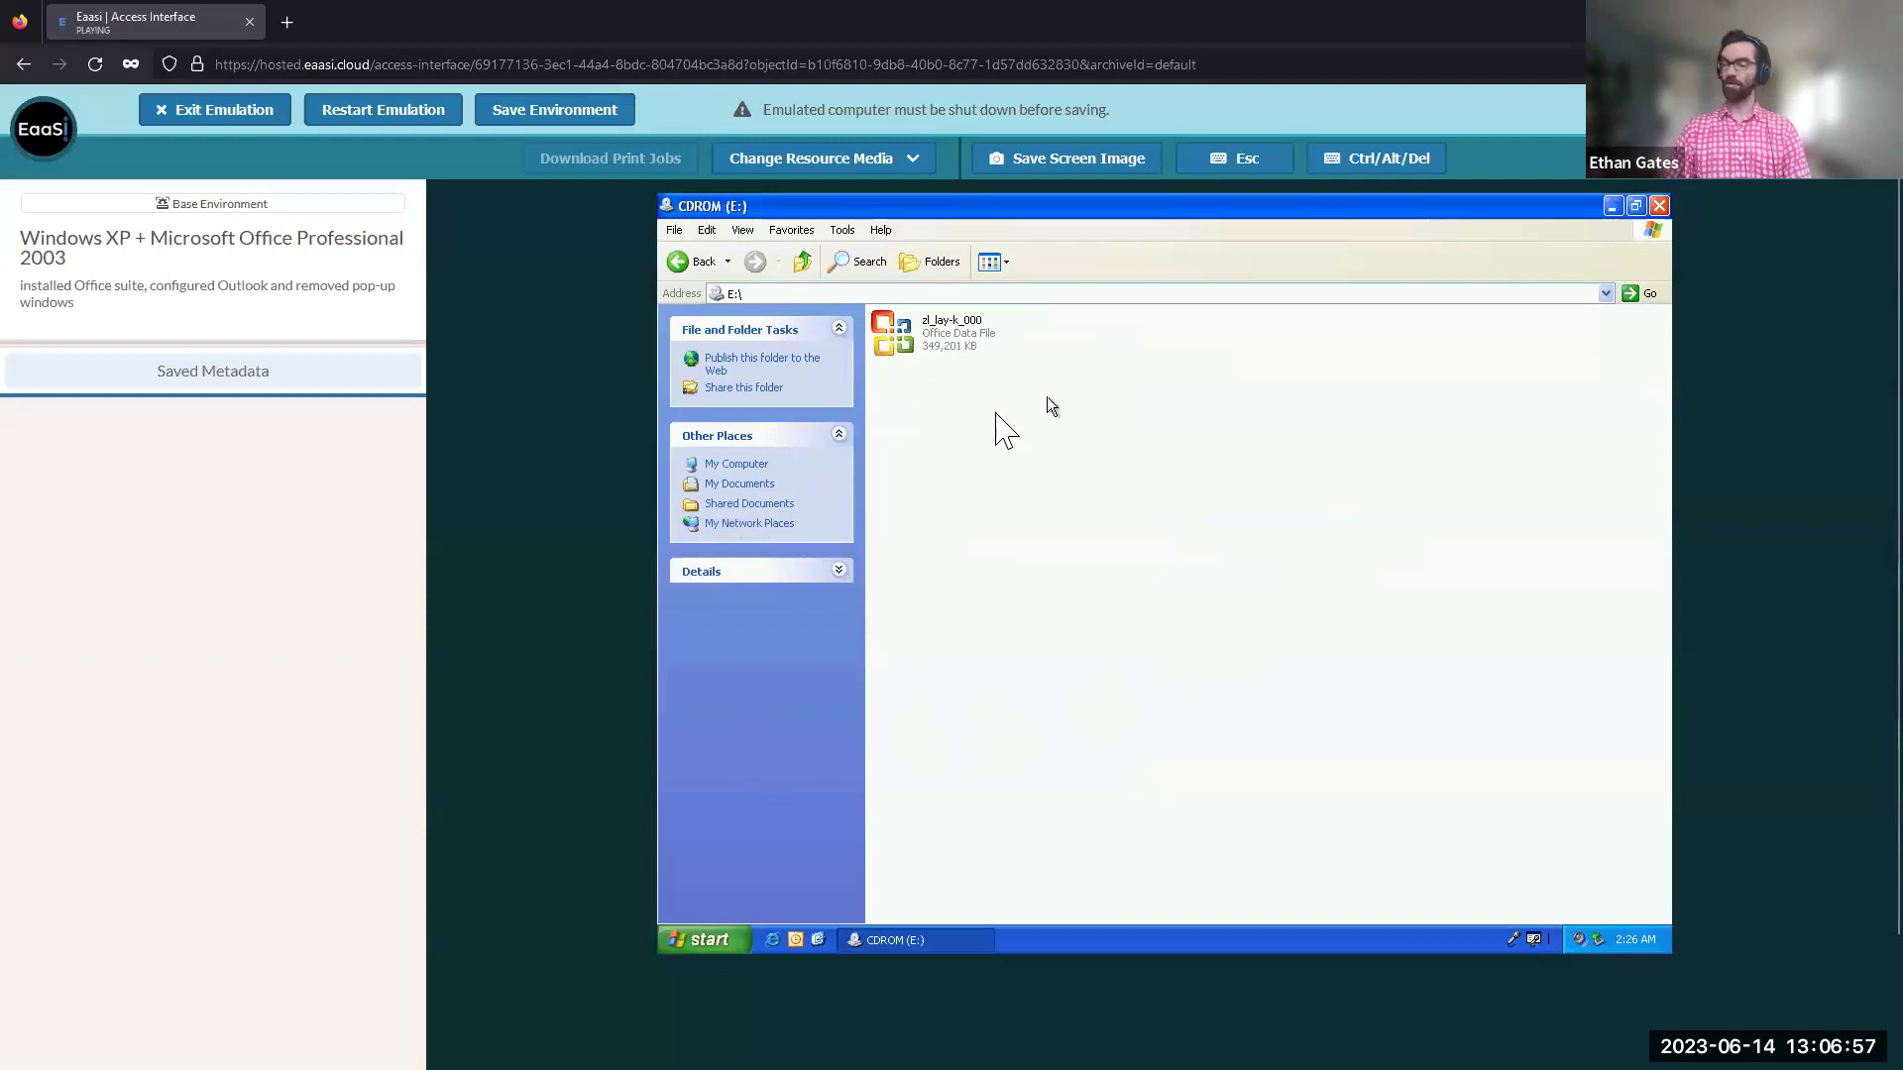
{"action": "left_click", "coordinate": [909, 349]}
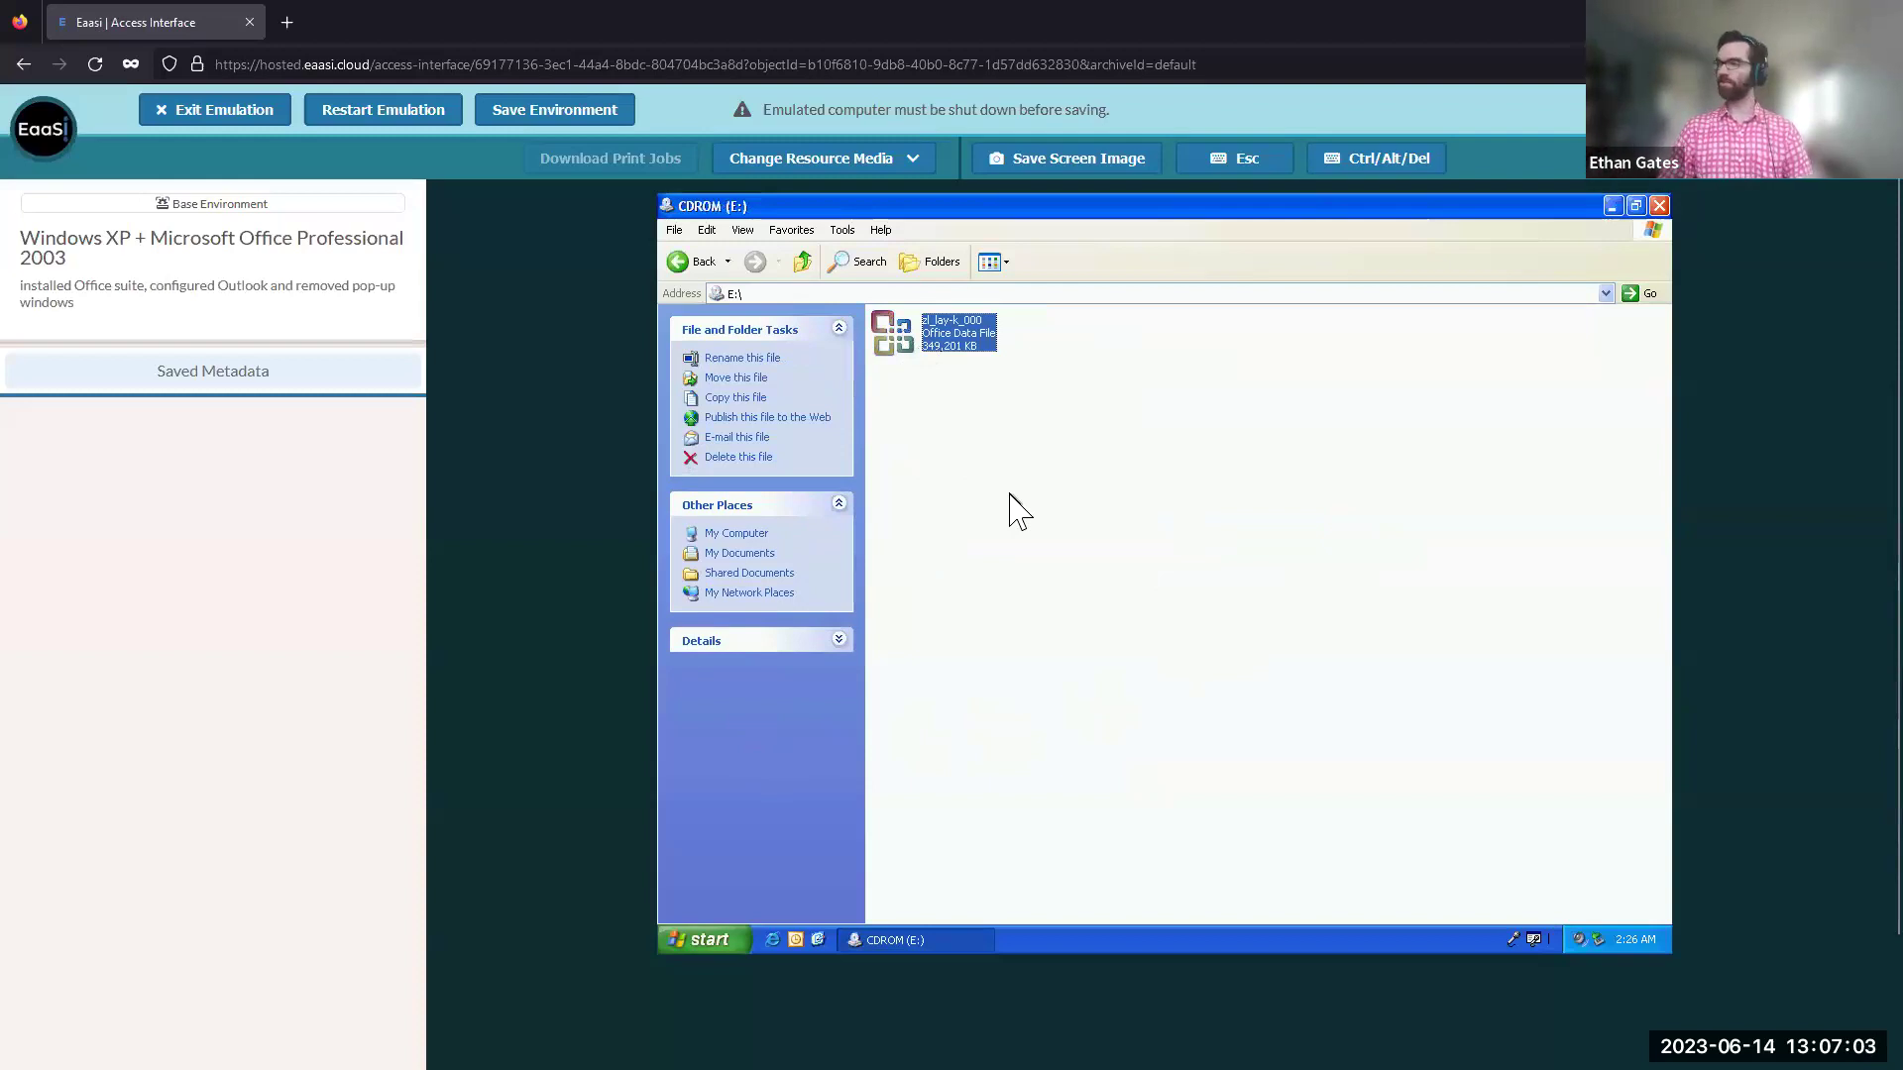
{"action": "left_click", "coordinate": [748, 554]}
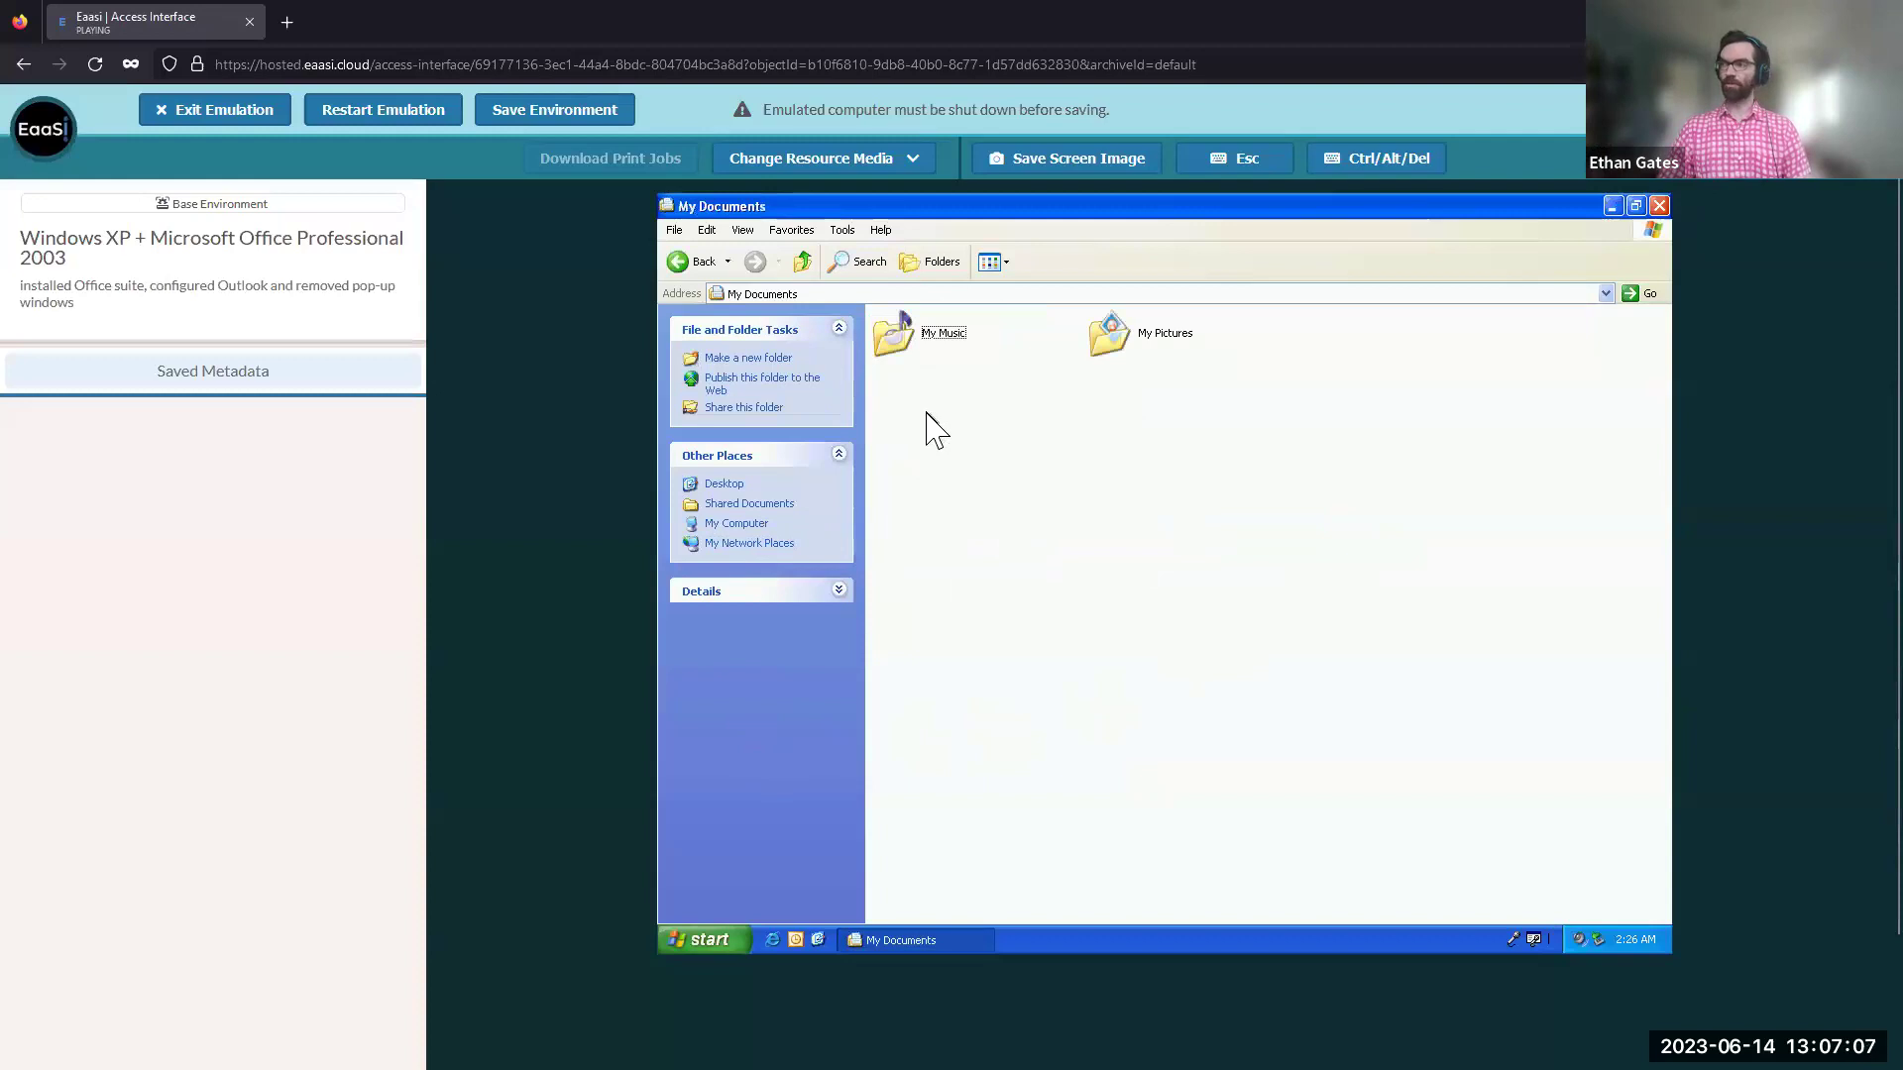
{"action": "key", "text": "ctrl+v"}
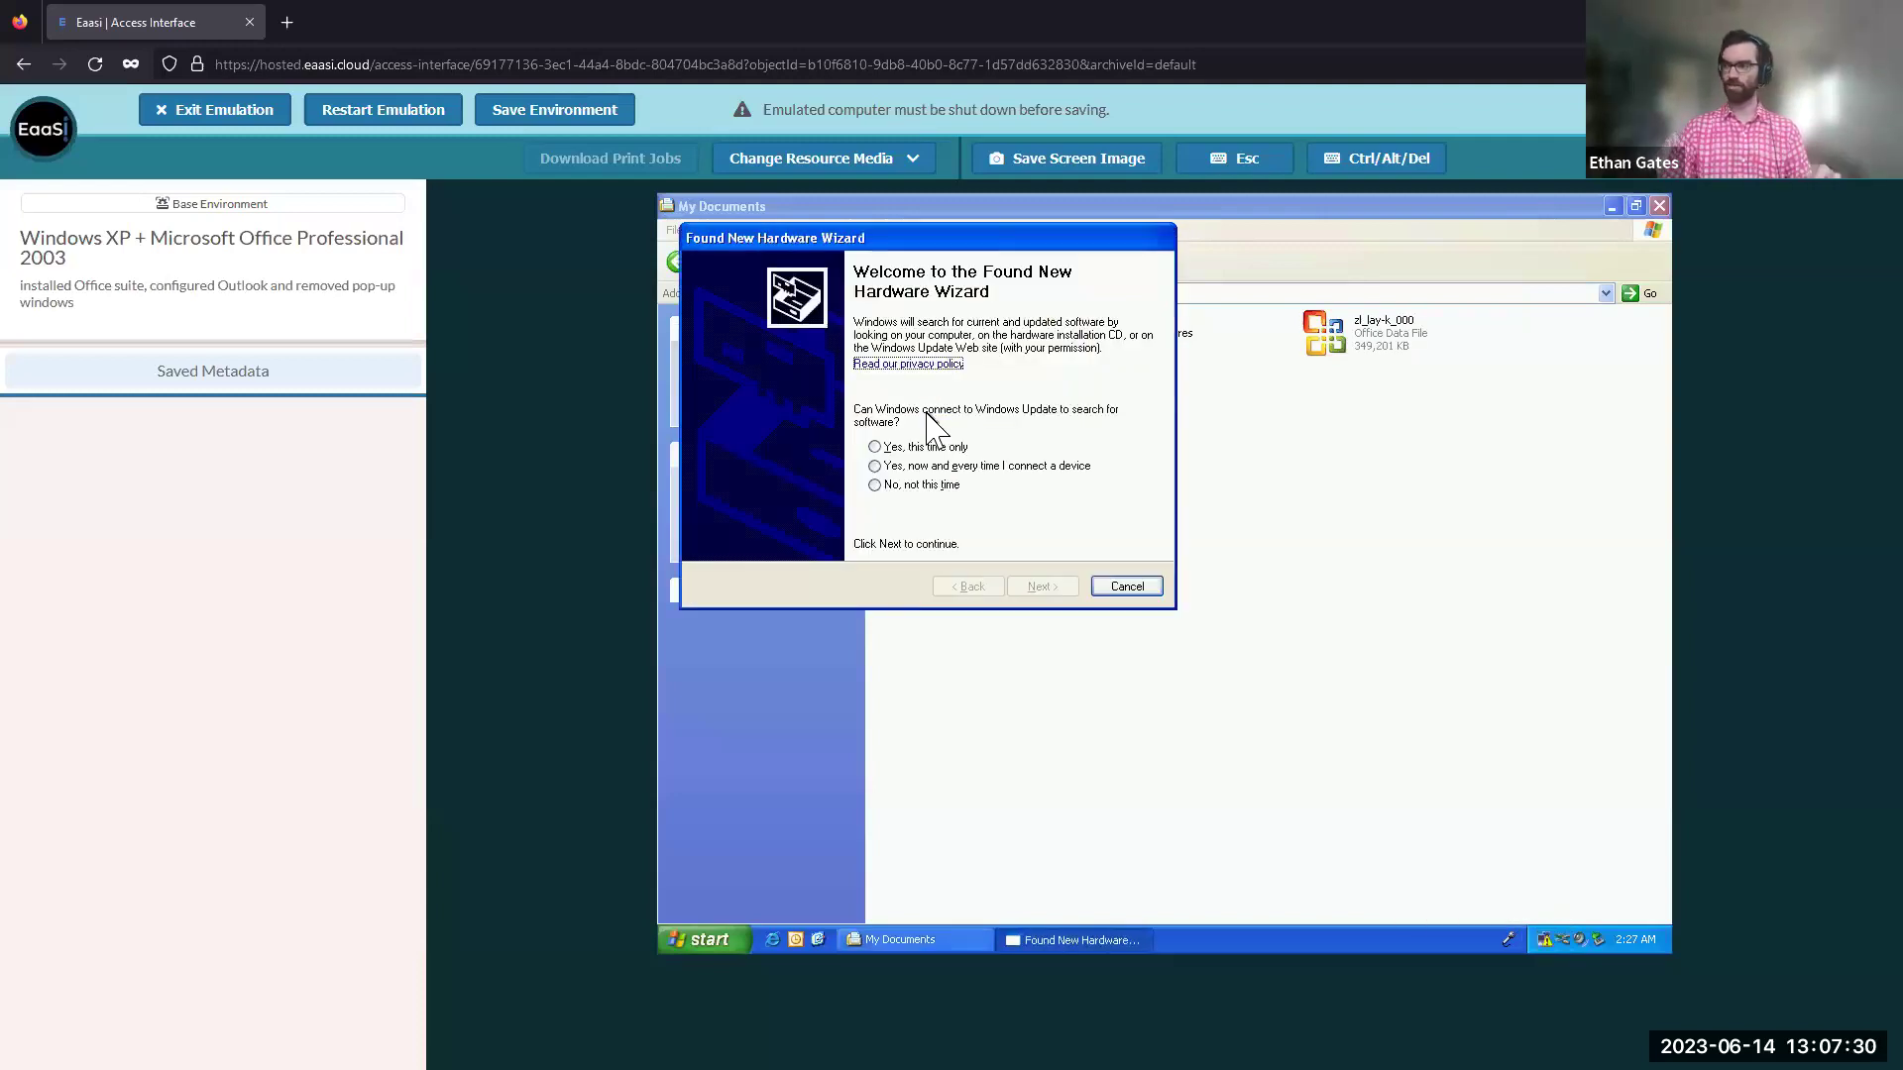
{"action": "left_click", "coordinate": [1139, 583]}
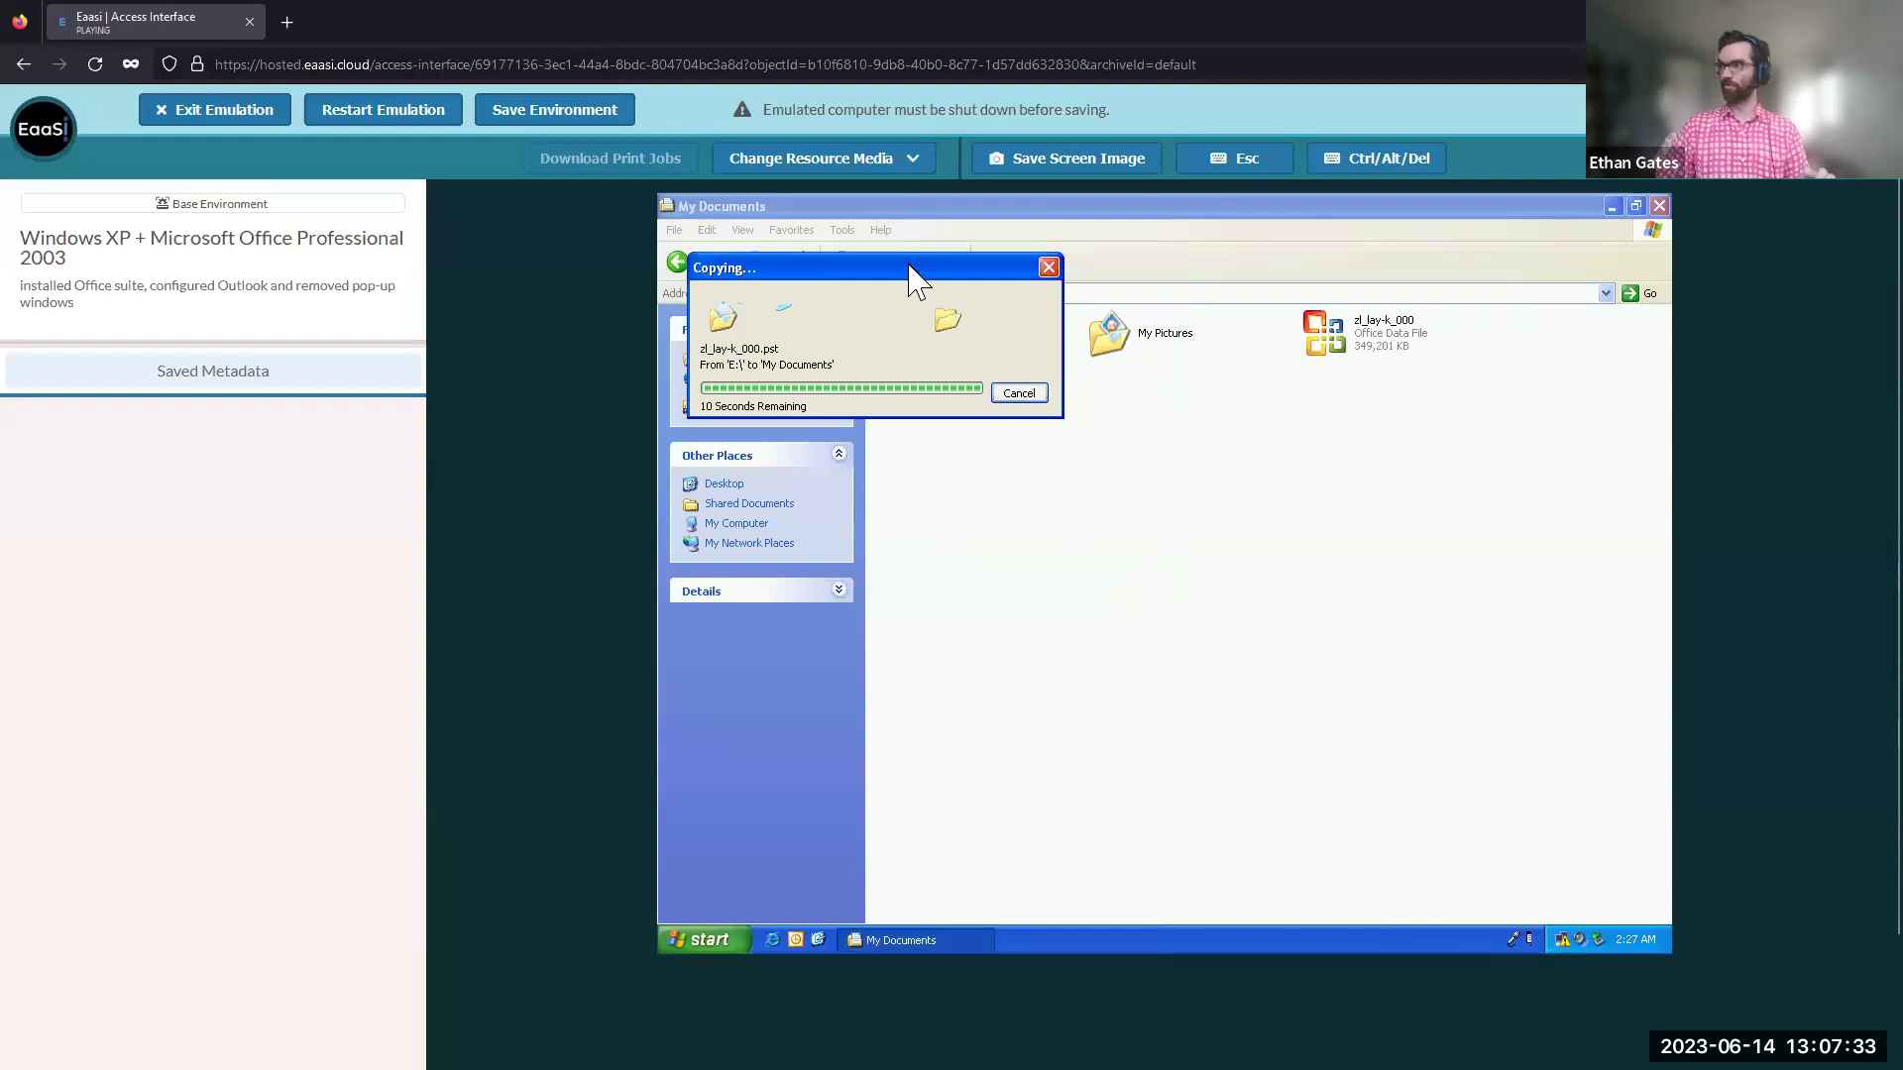
{"action": "left_click", "coordinate": [1145, 562]}
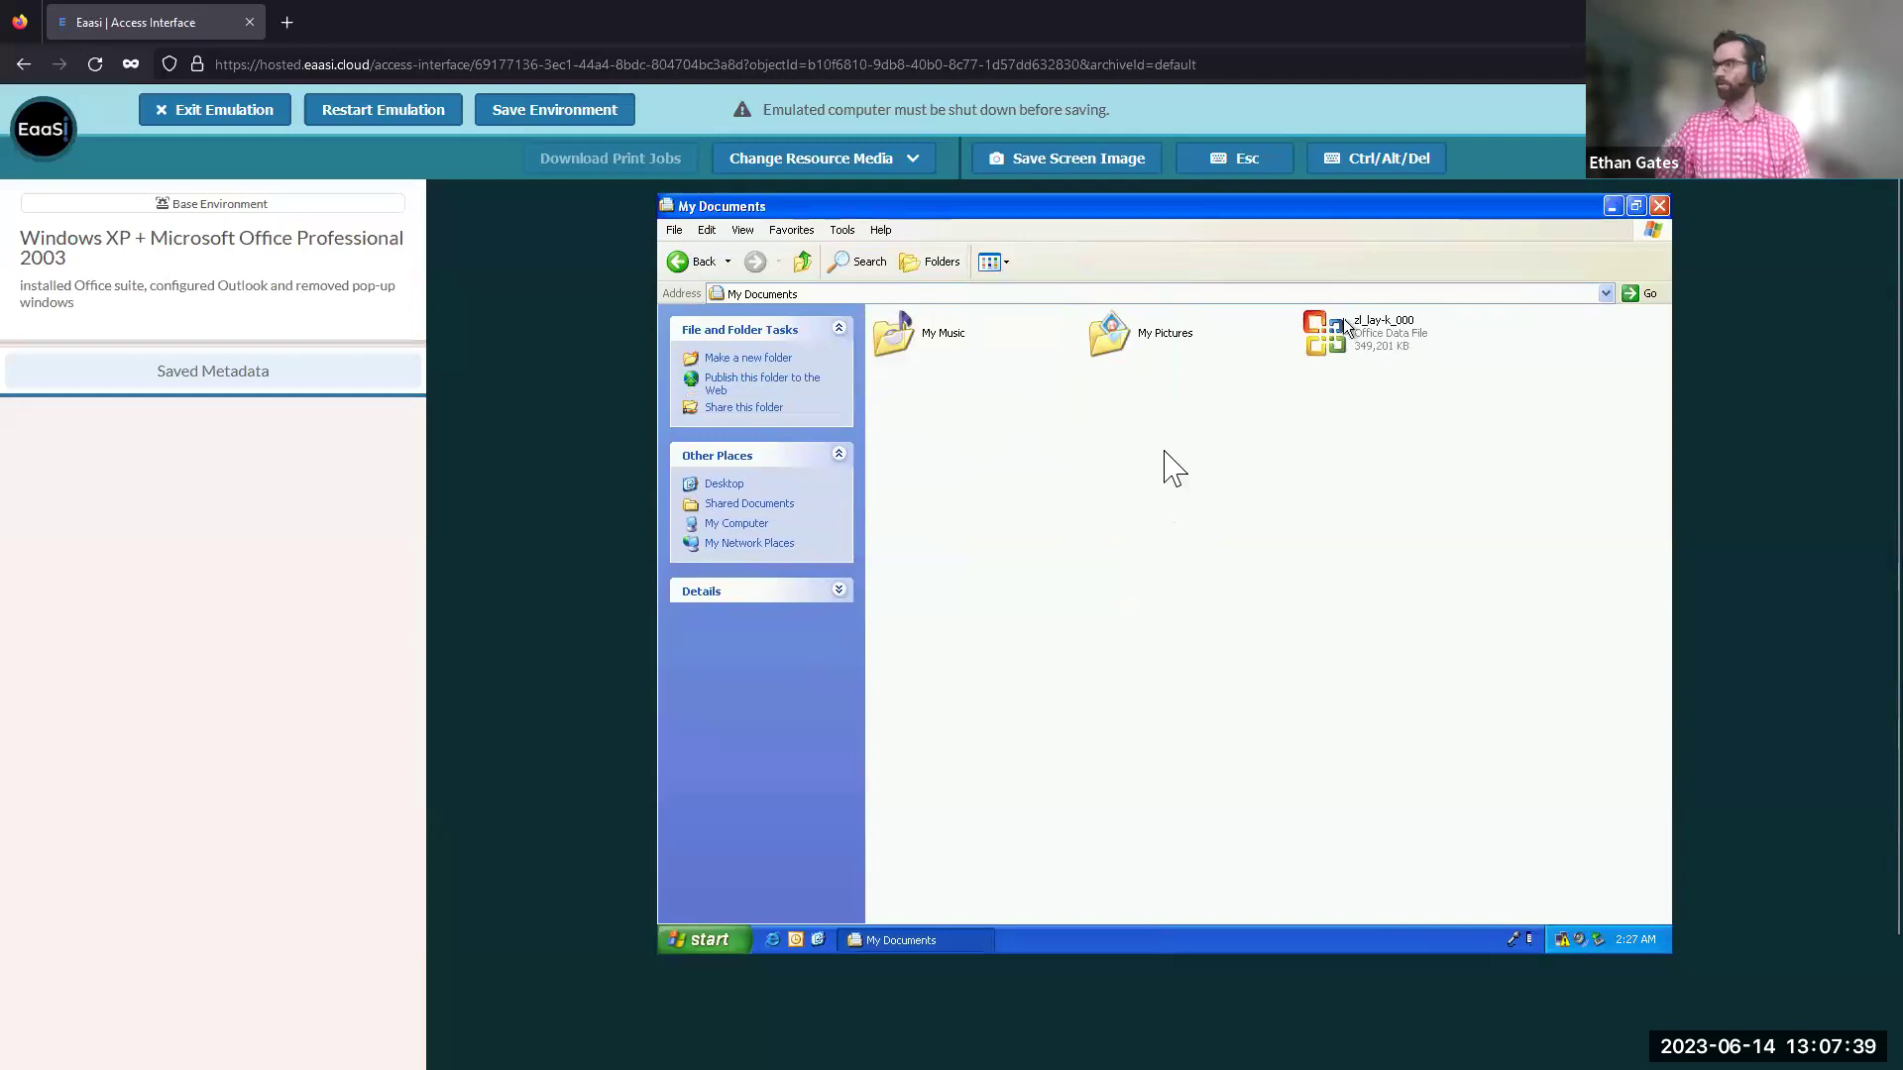
Step: Open Microsoft Outlook maximized and begin an import from another program or file, choosing Personal Folder File (.pst) as the file type
{"action": "left_click", "coordinate": [796, 939]}
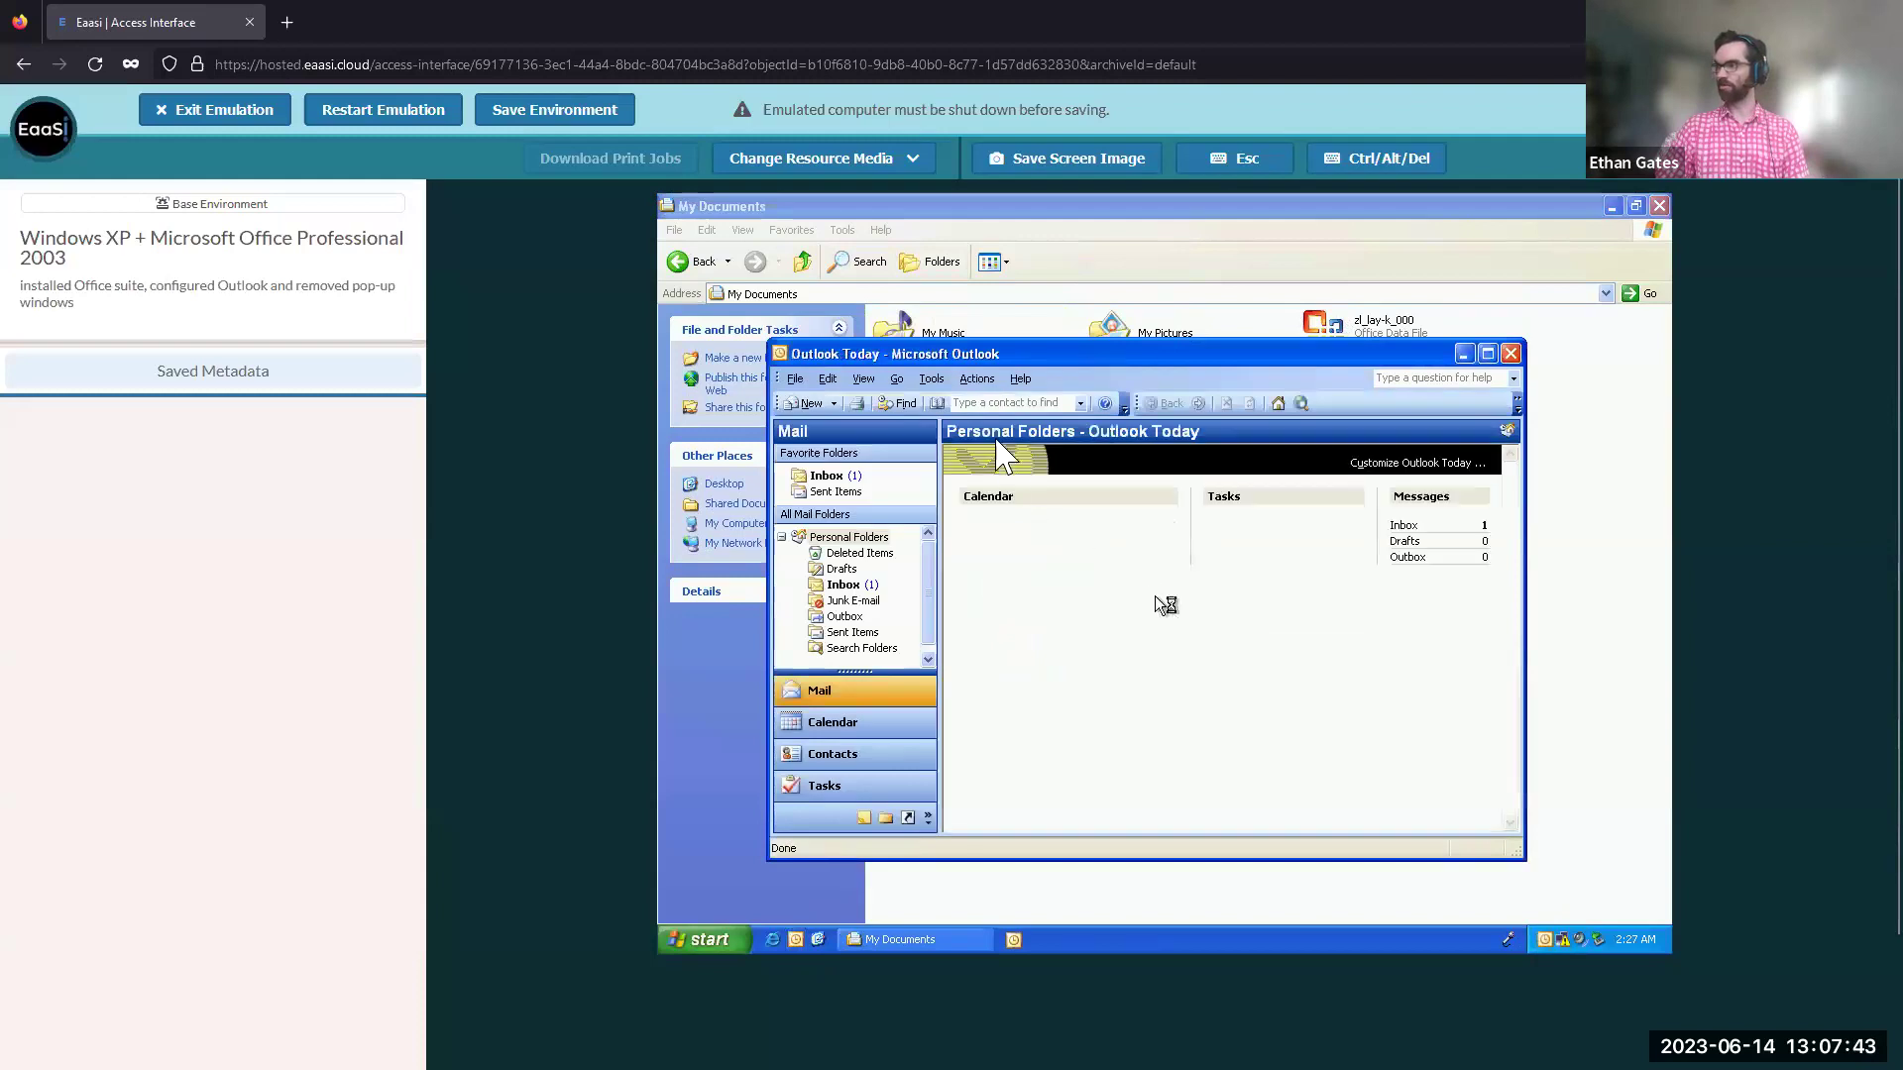
{"action": "left_click", "coordinate": [1487, 354]}
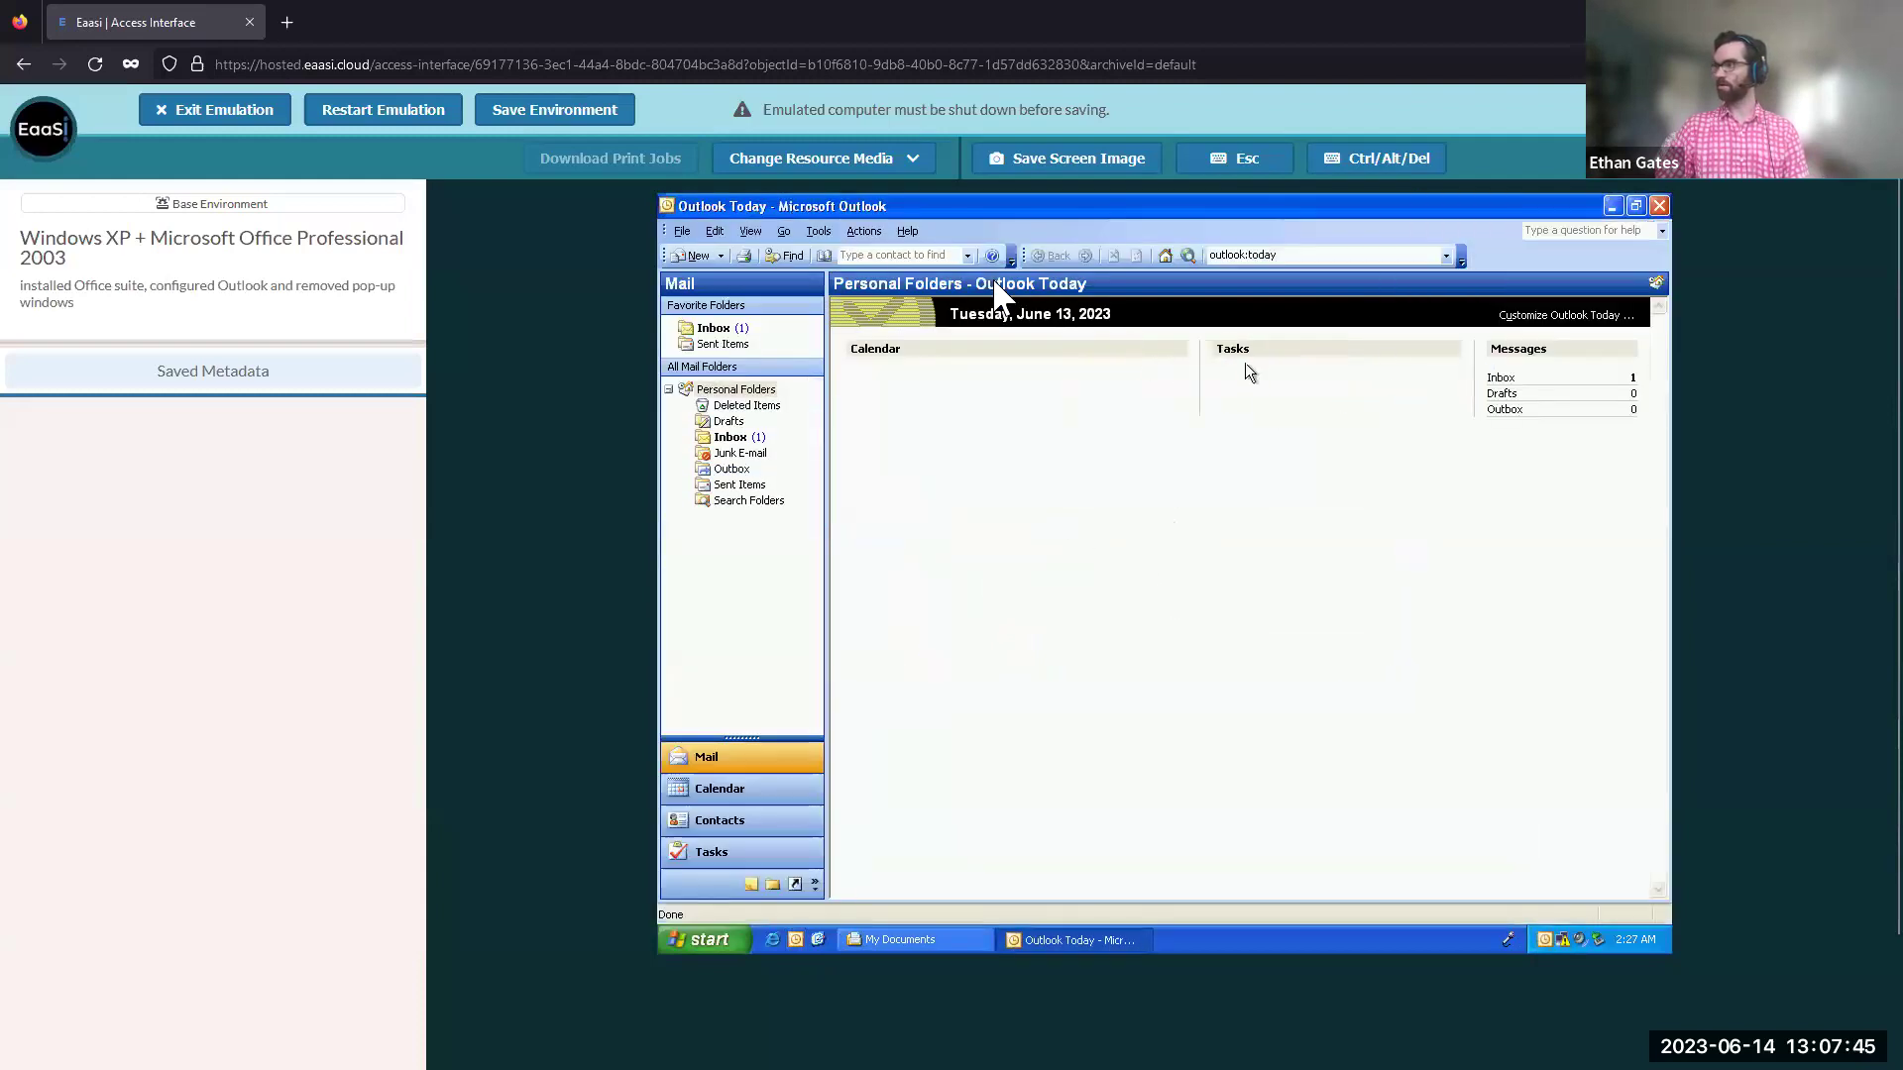
{"action": "left_click", "coordinate": [682, 231]}
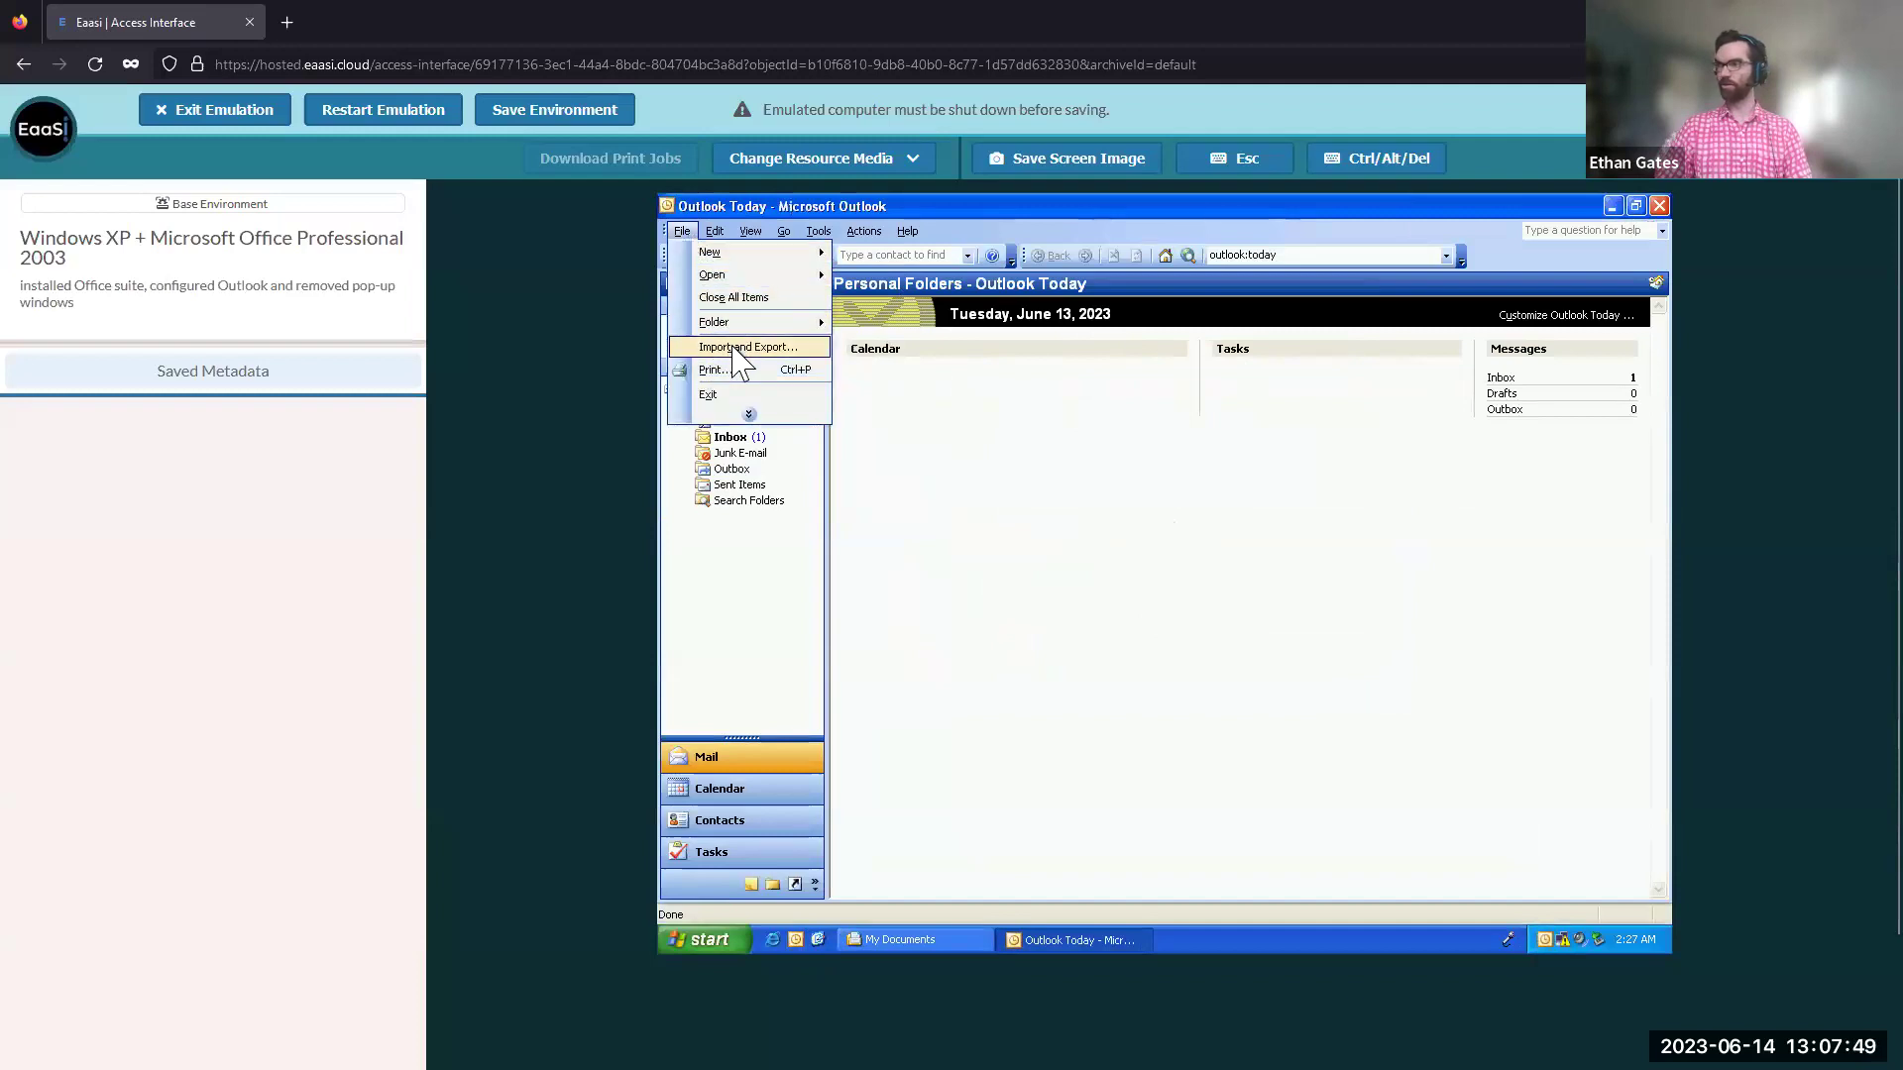
{"action": "left_click", "coordinate": [738, 351]}
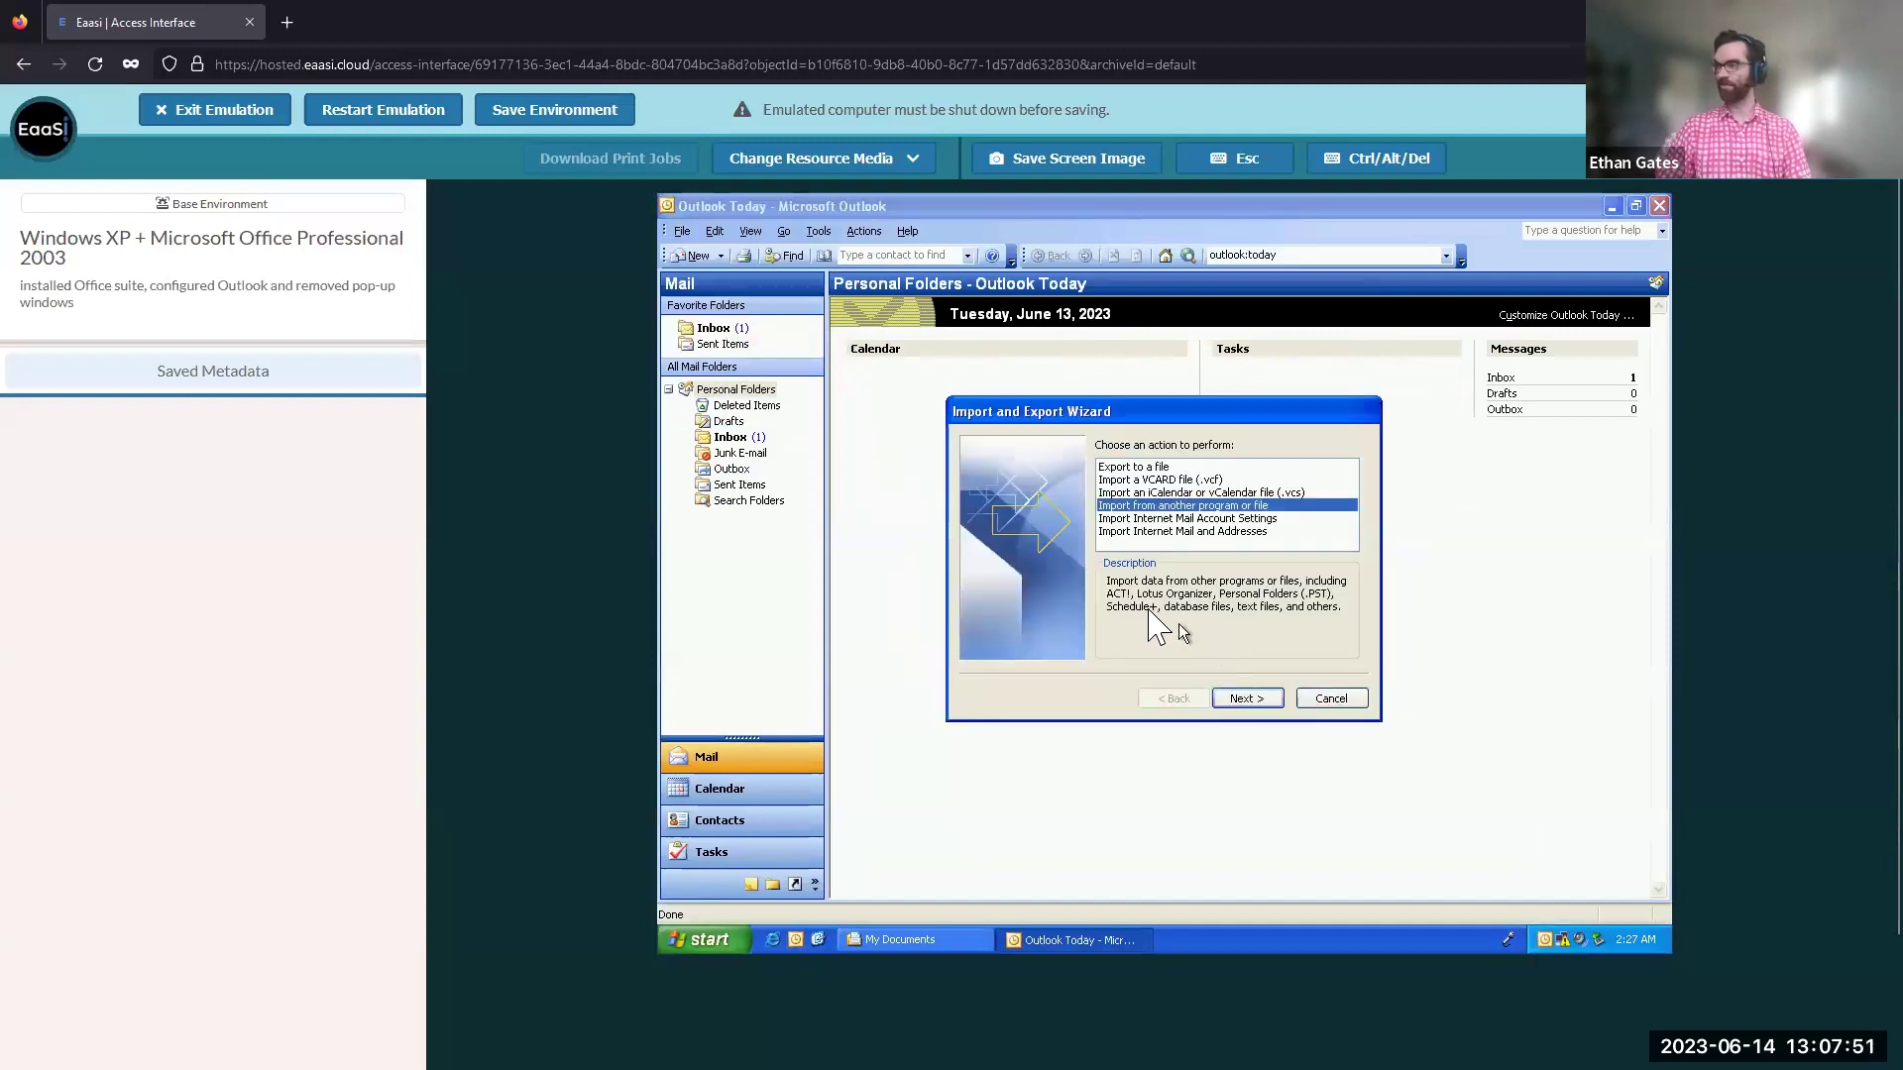
{"action": "left_click", "coordinate": [1246, 697]}
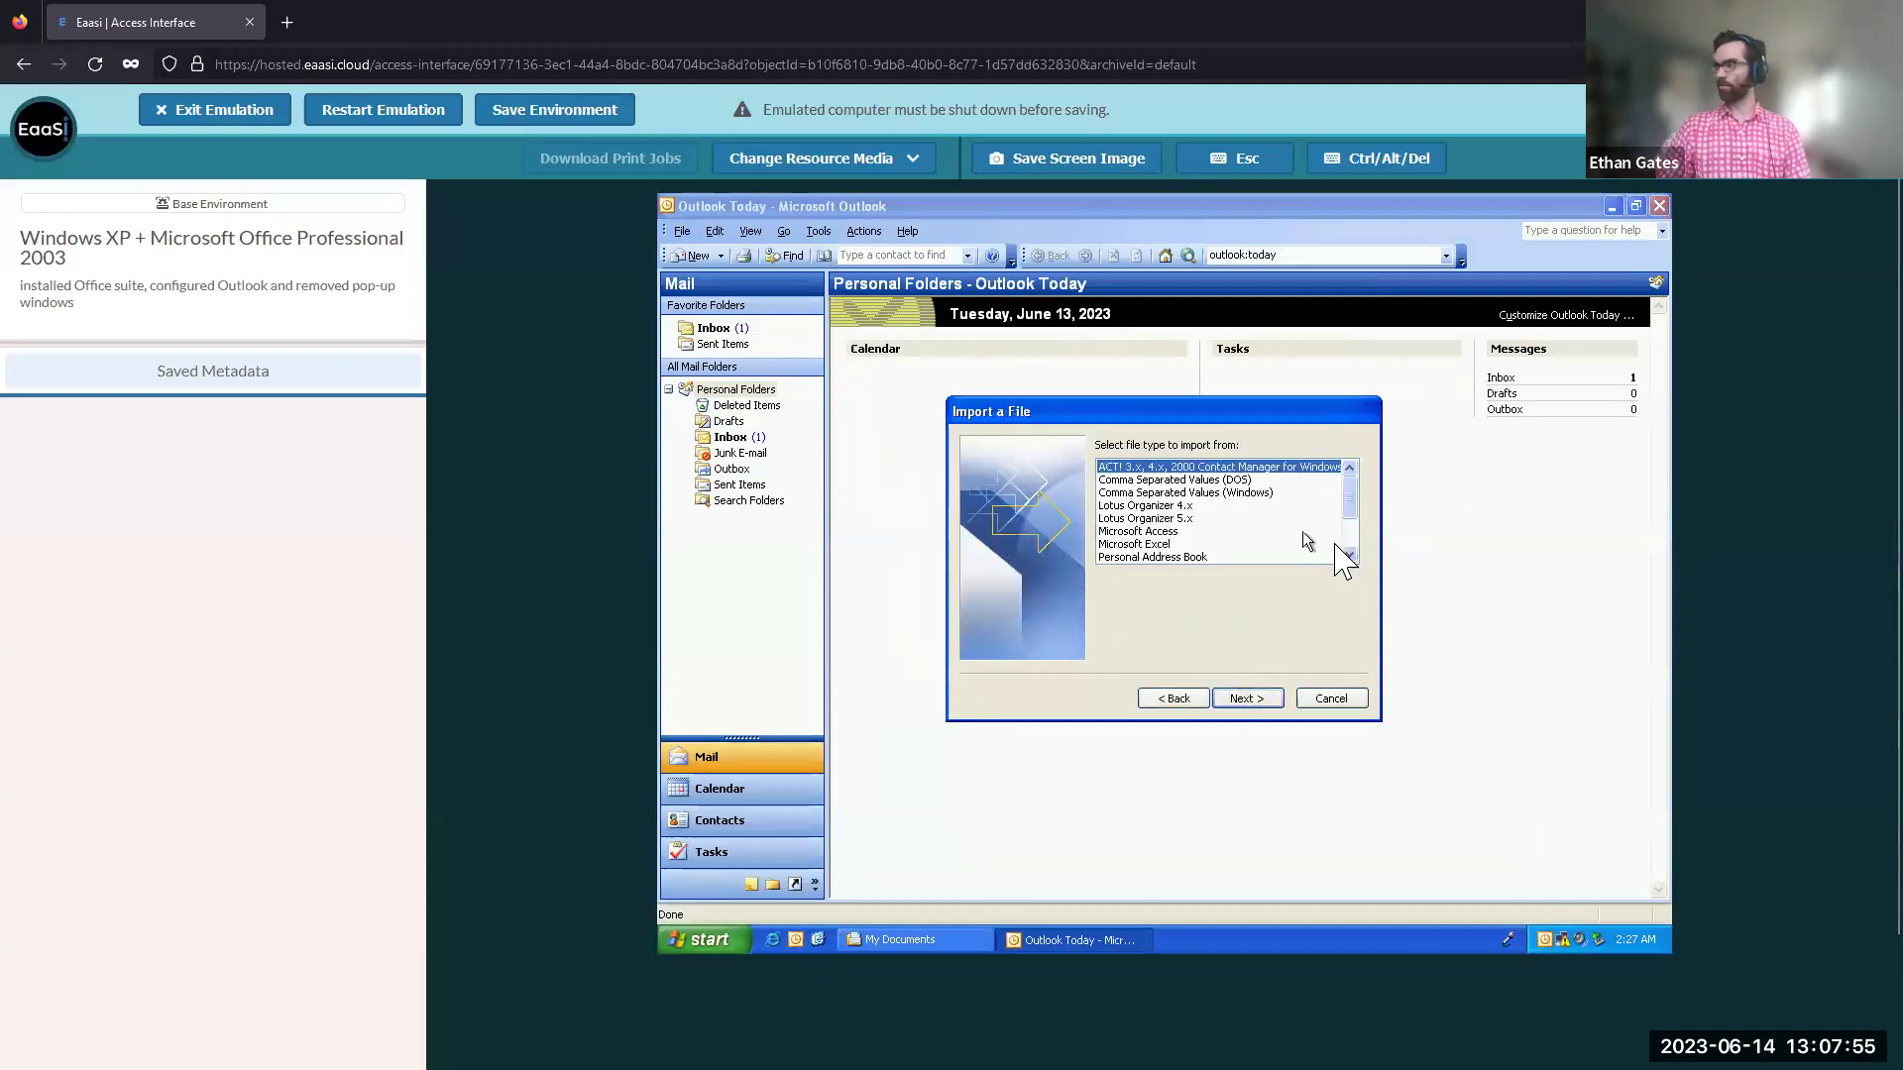
{"action": "left_click", "coordinate": [1349, 554]}
{"action": "left_click", "coordinate": [1349, 554]}
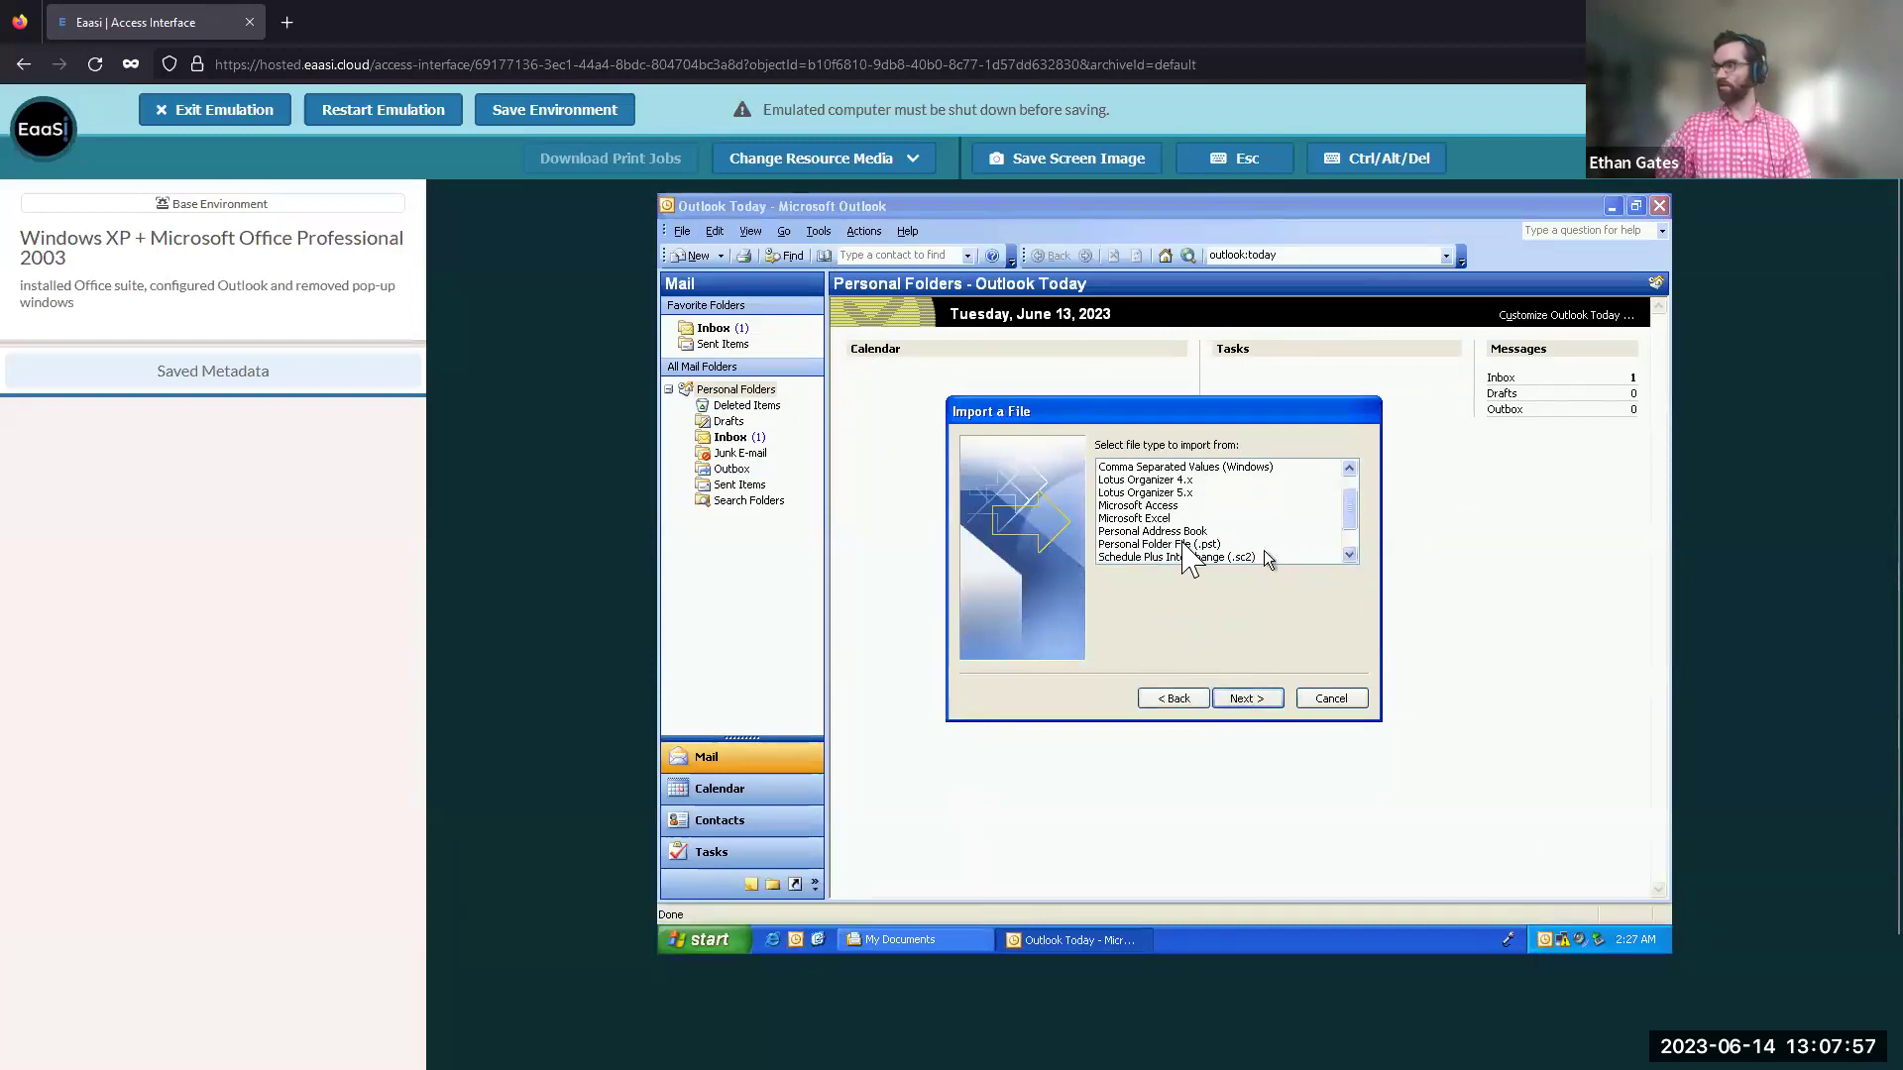
{"action": "left_click", "coordinate": [1177, 544]}
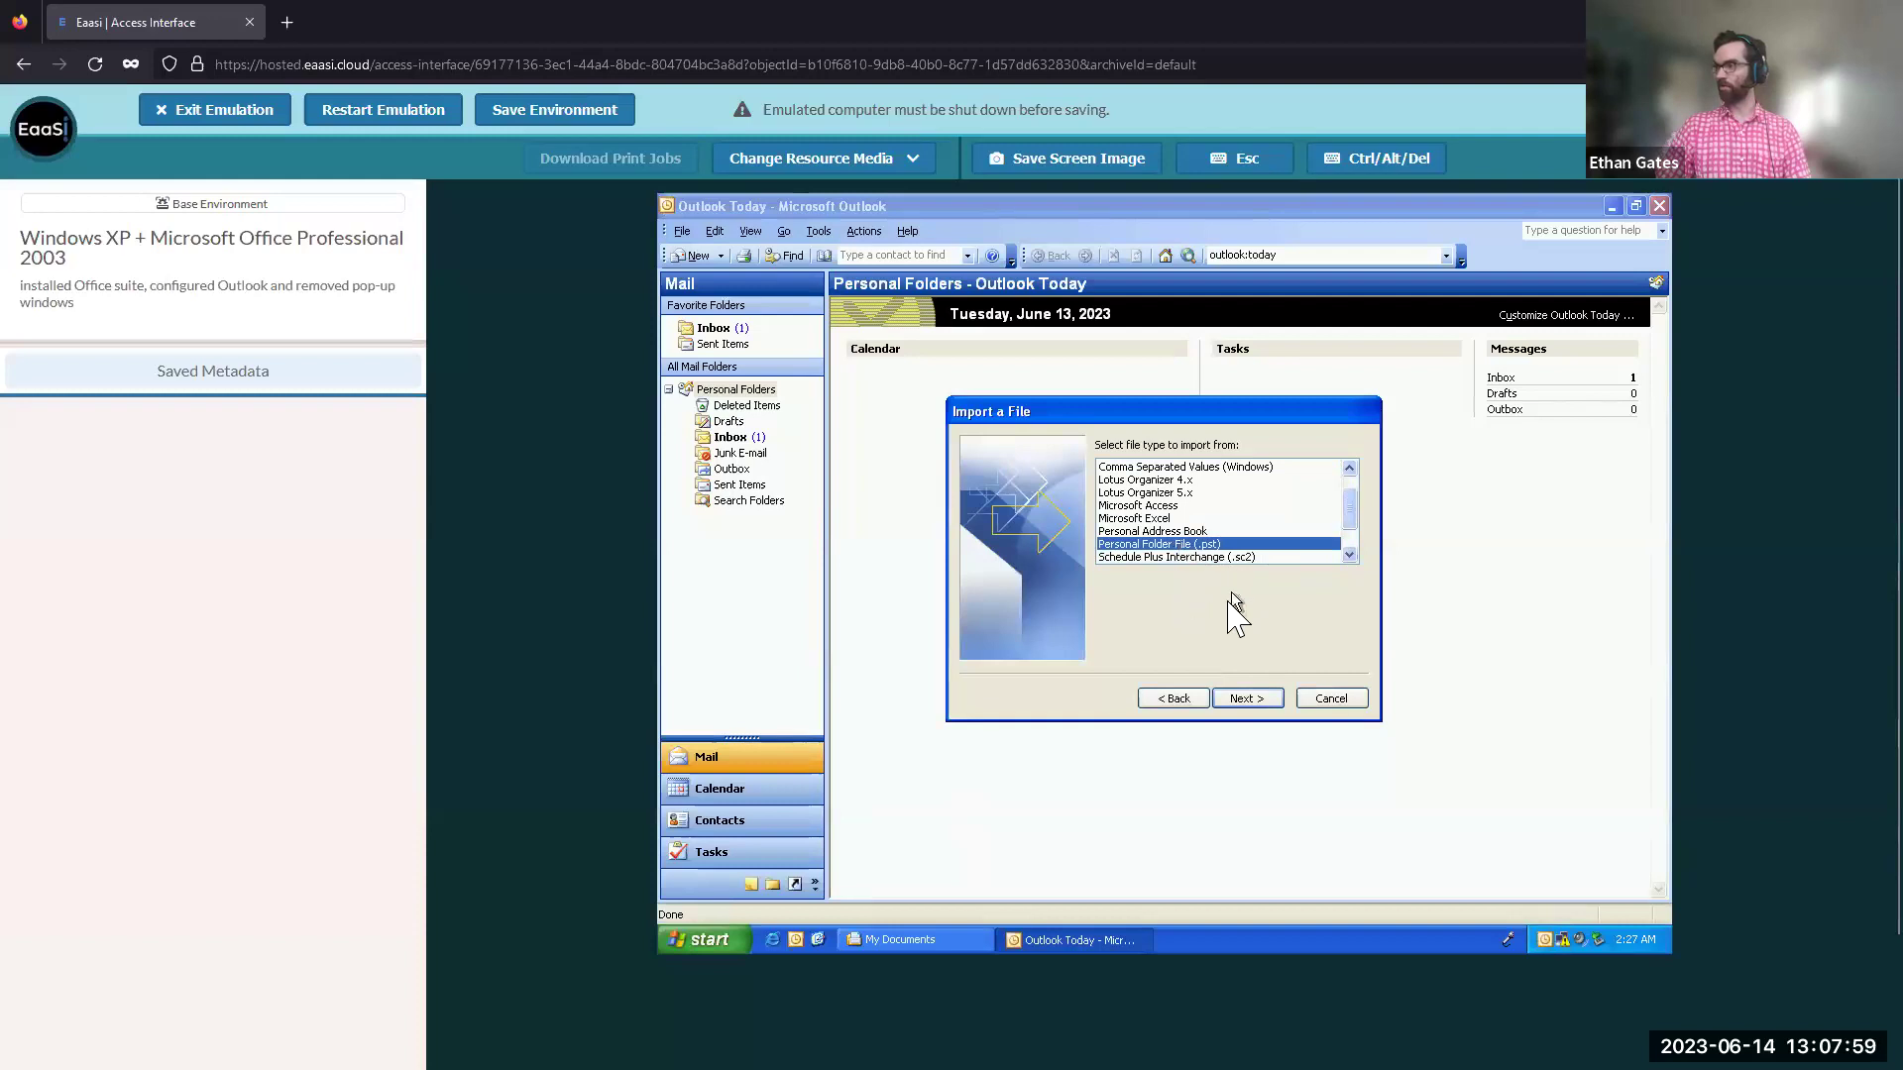
{"action": "left_click", "coordinate": [1250, 701]}
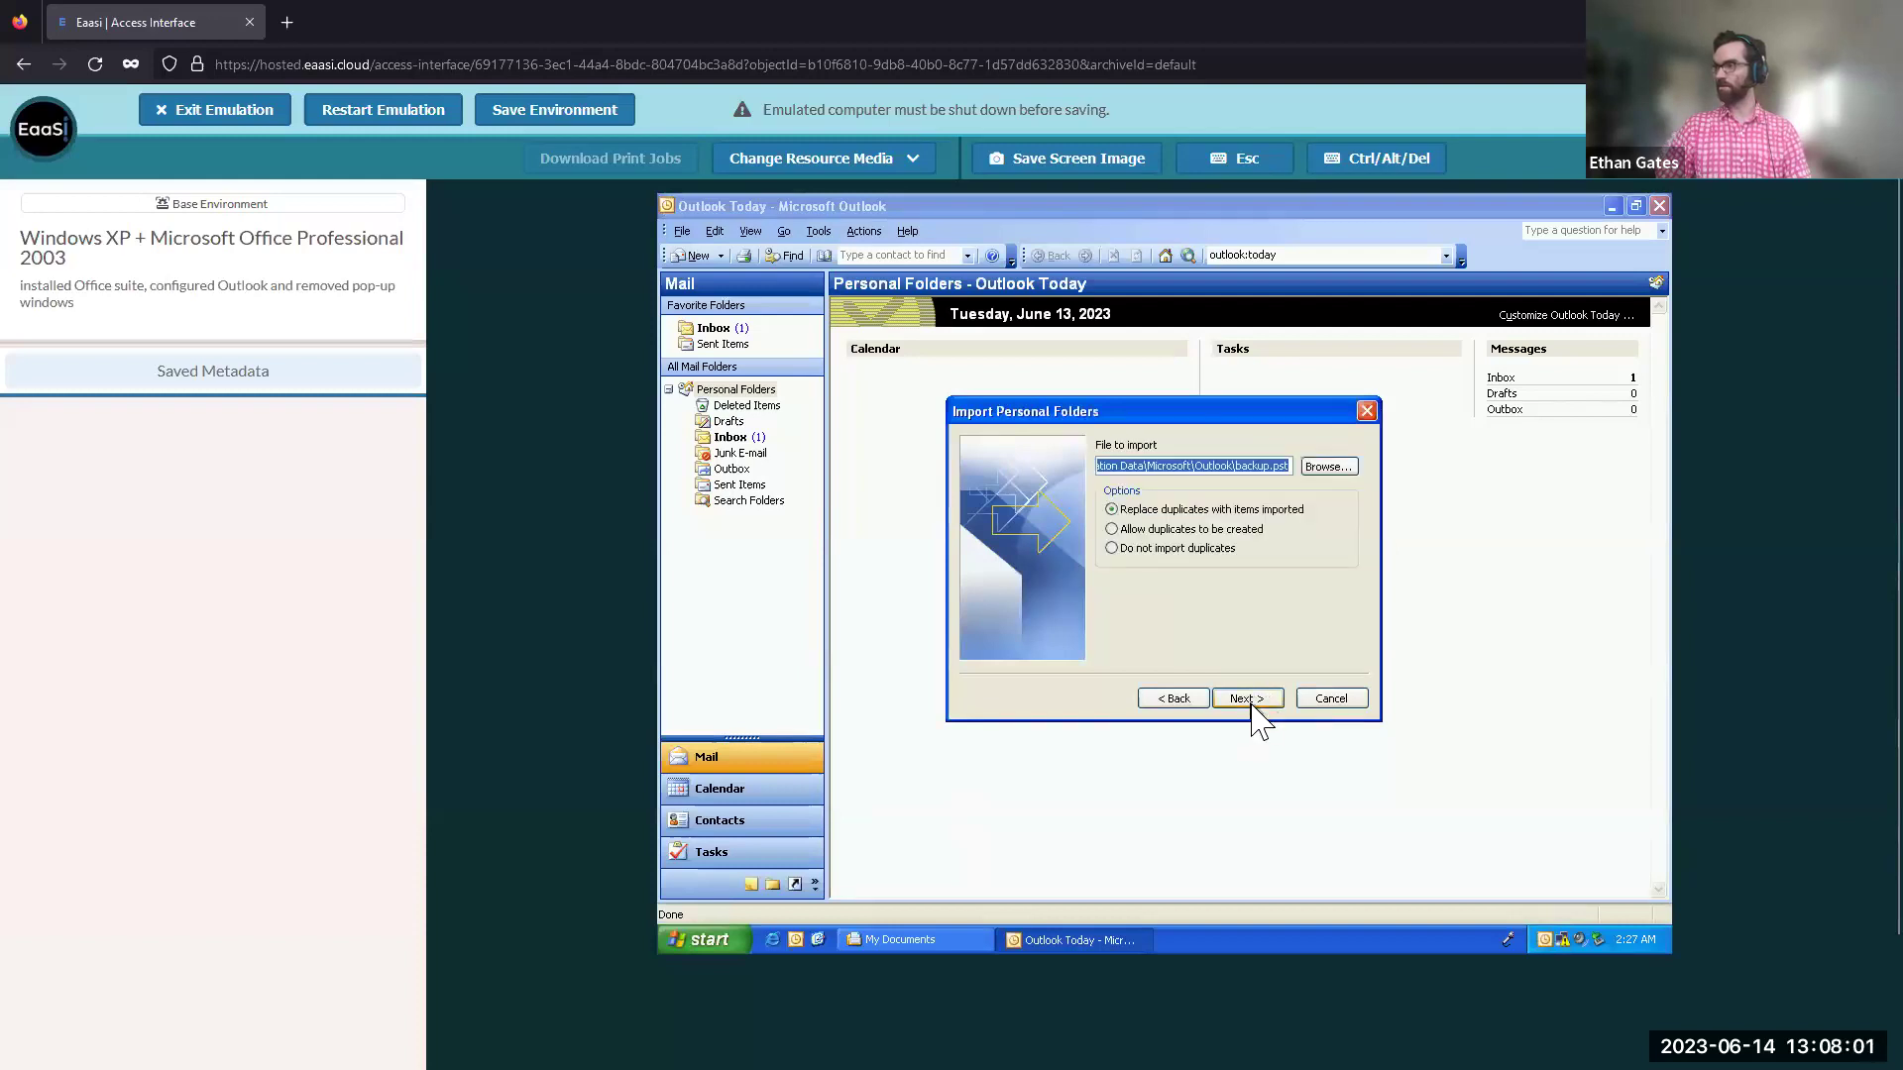
Step: Choose zl_lay-k_000 in My Documents as the file to import, keeping the option to replace duplicates with items imported
{"action": "left_click", "coordinate": [1328, 467]}
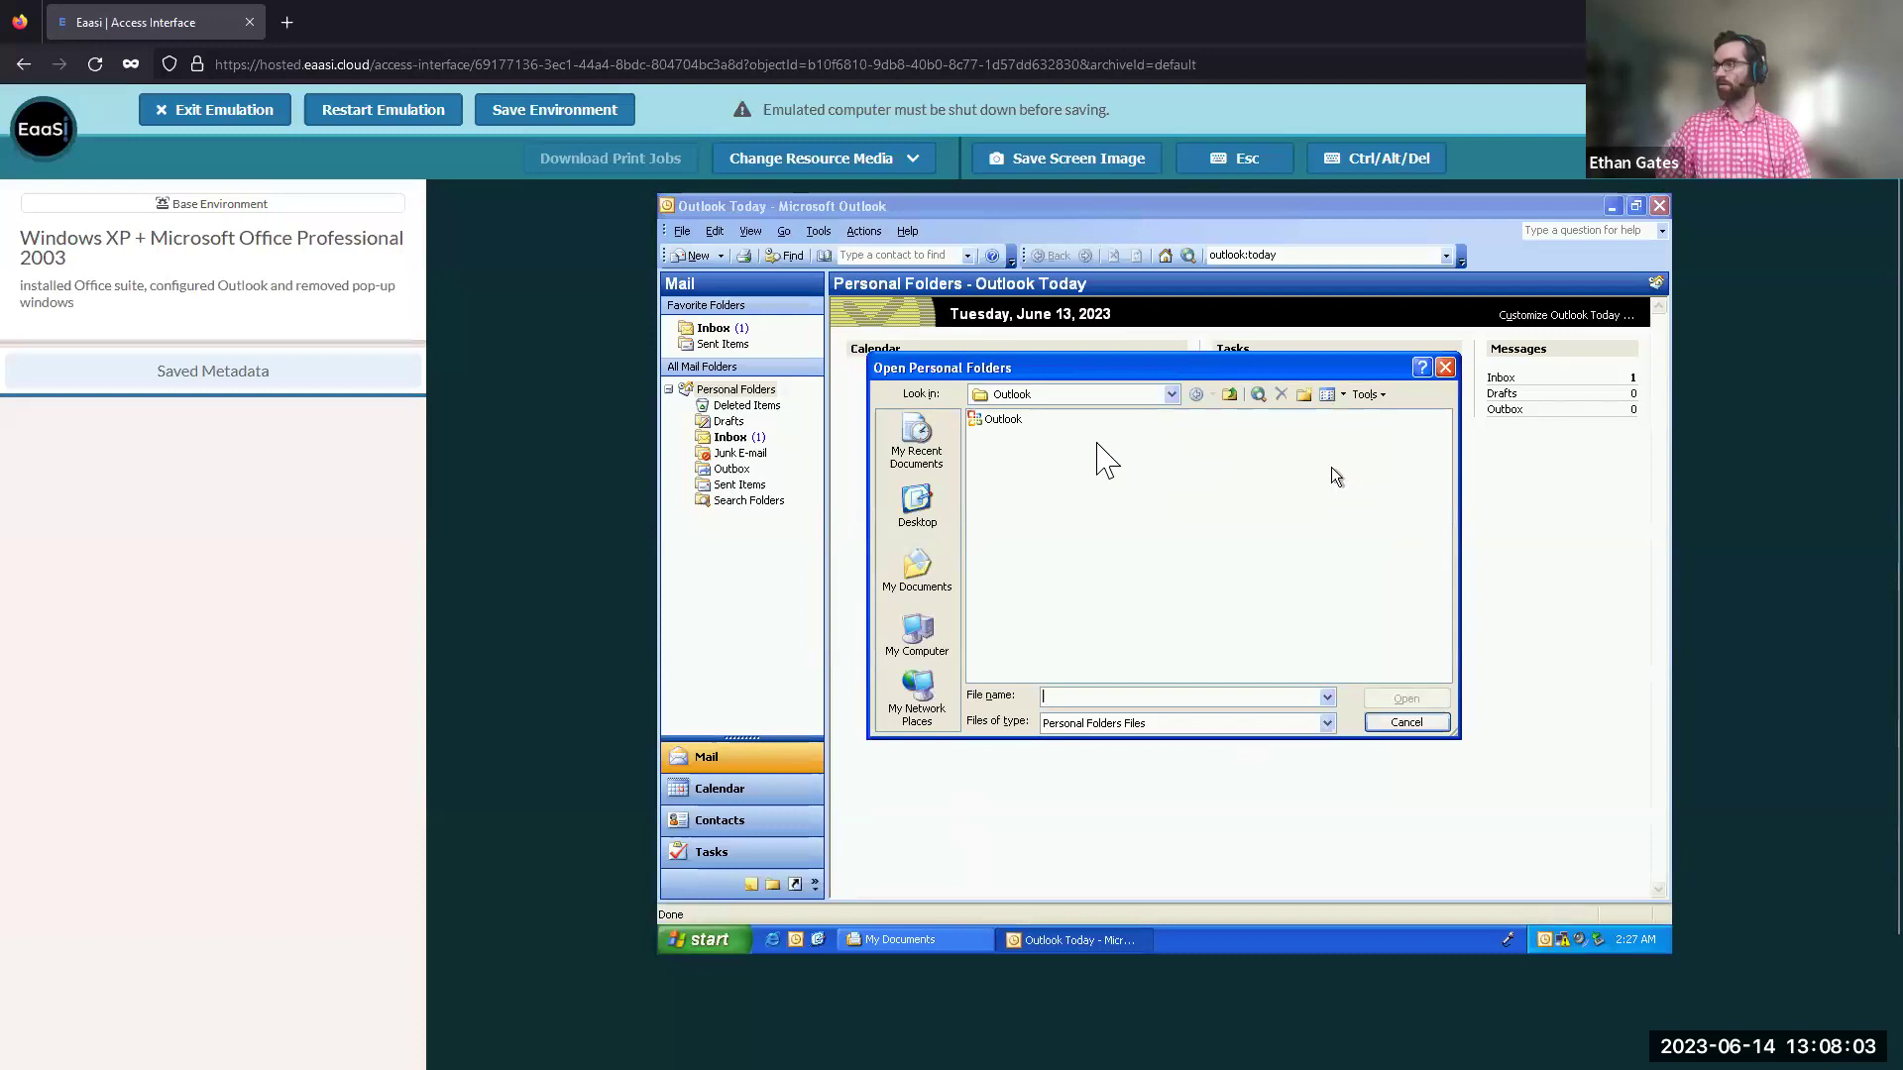
{"action": "left_click", "coordinate": [919, 569]}
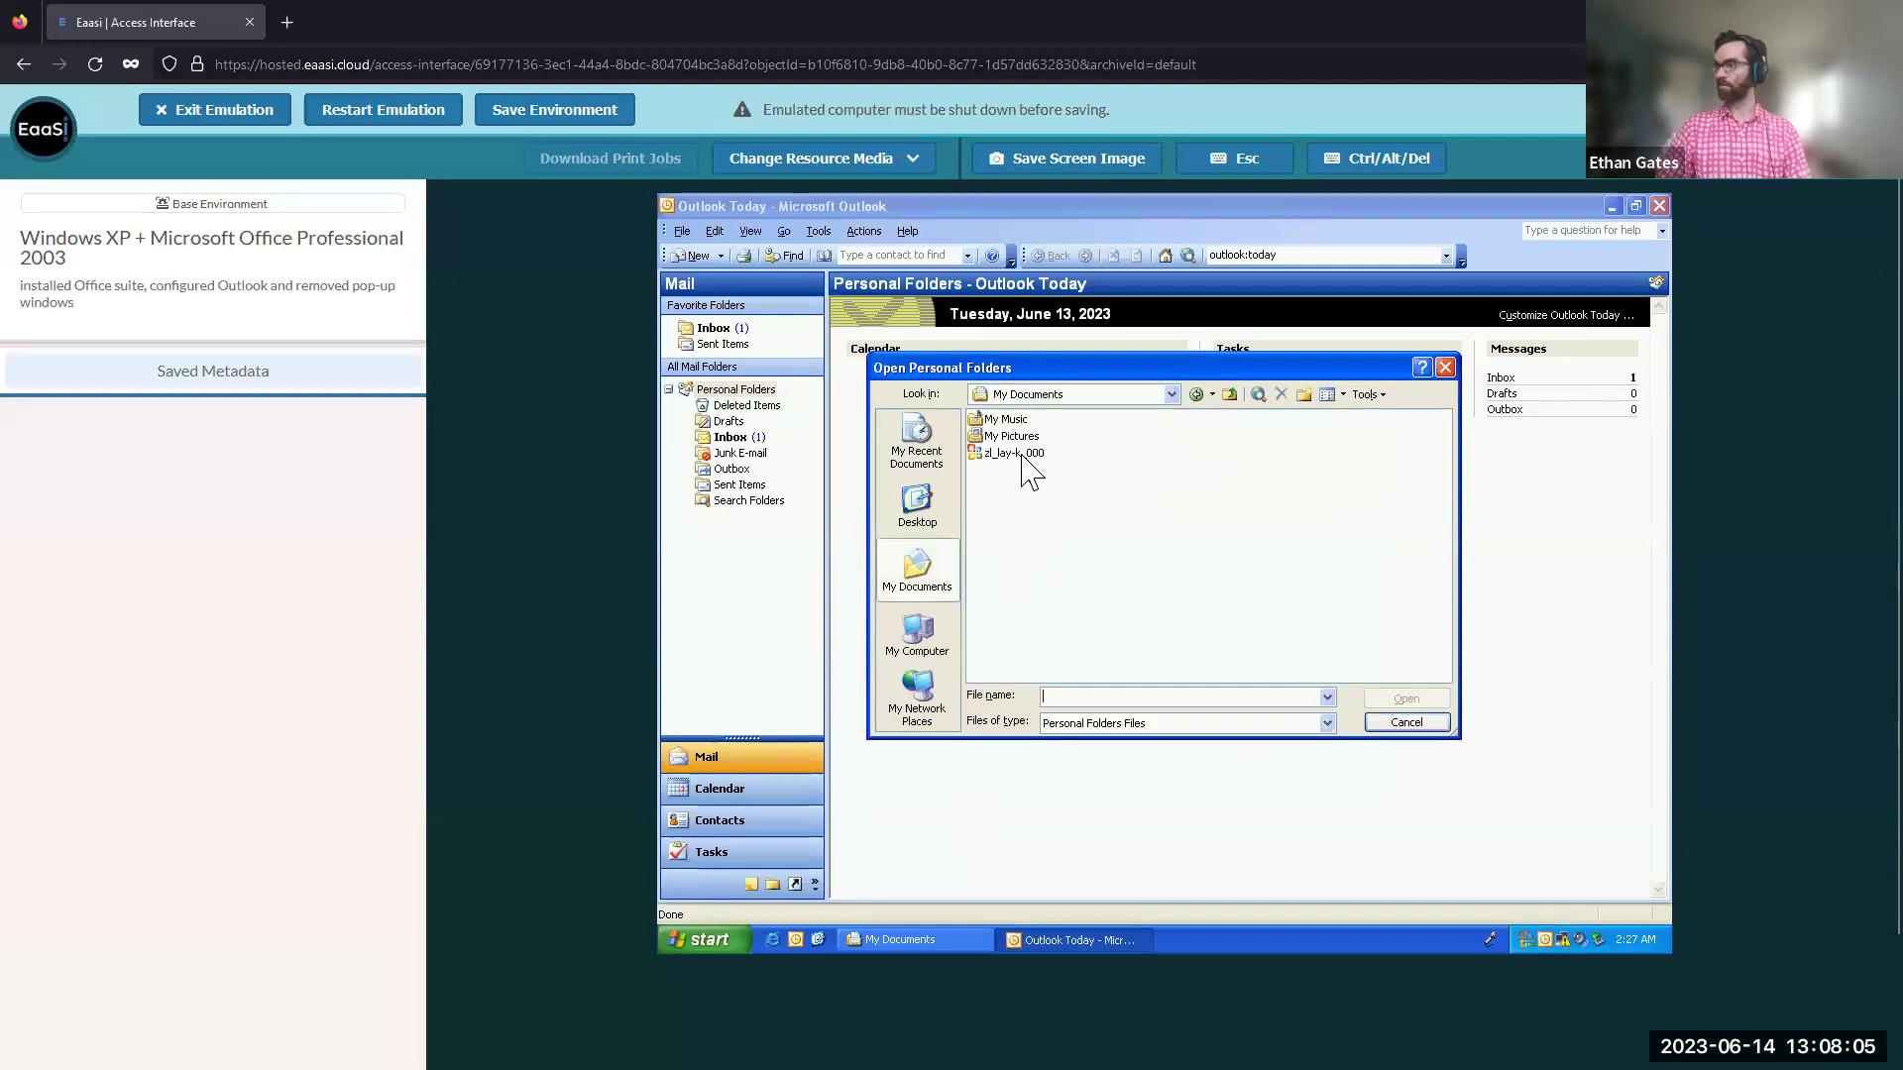
{"action": "double_click", "coordinate": [1022, 455]}
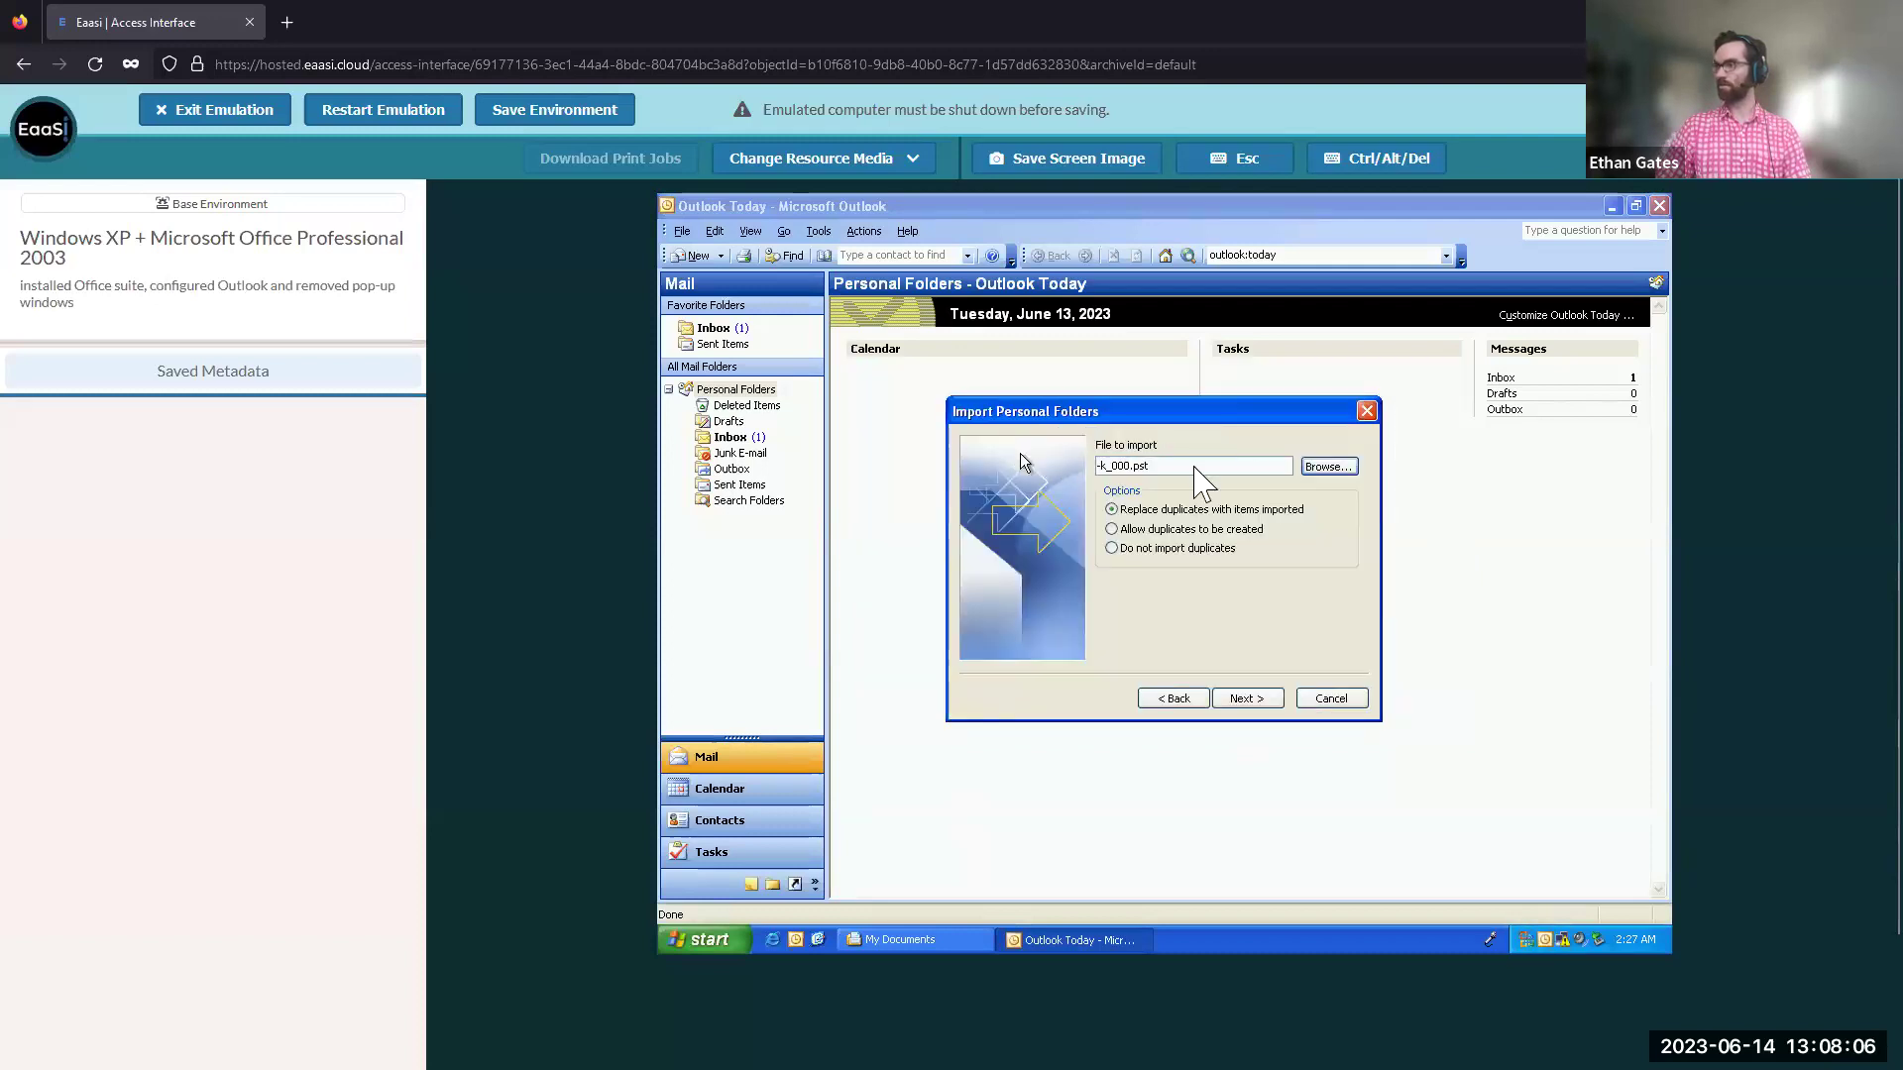
{"action": "left_click", "coordinate": [1245, 698]}
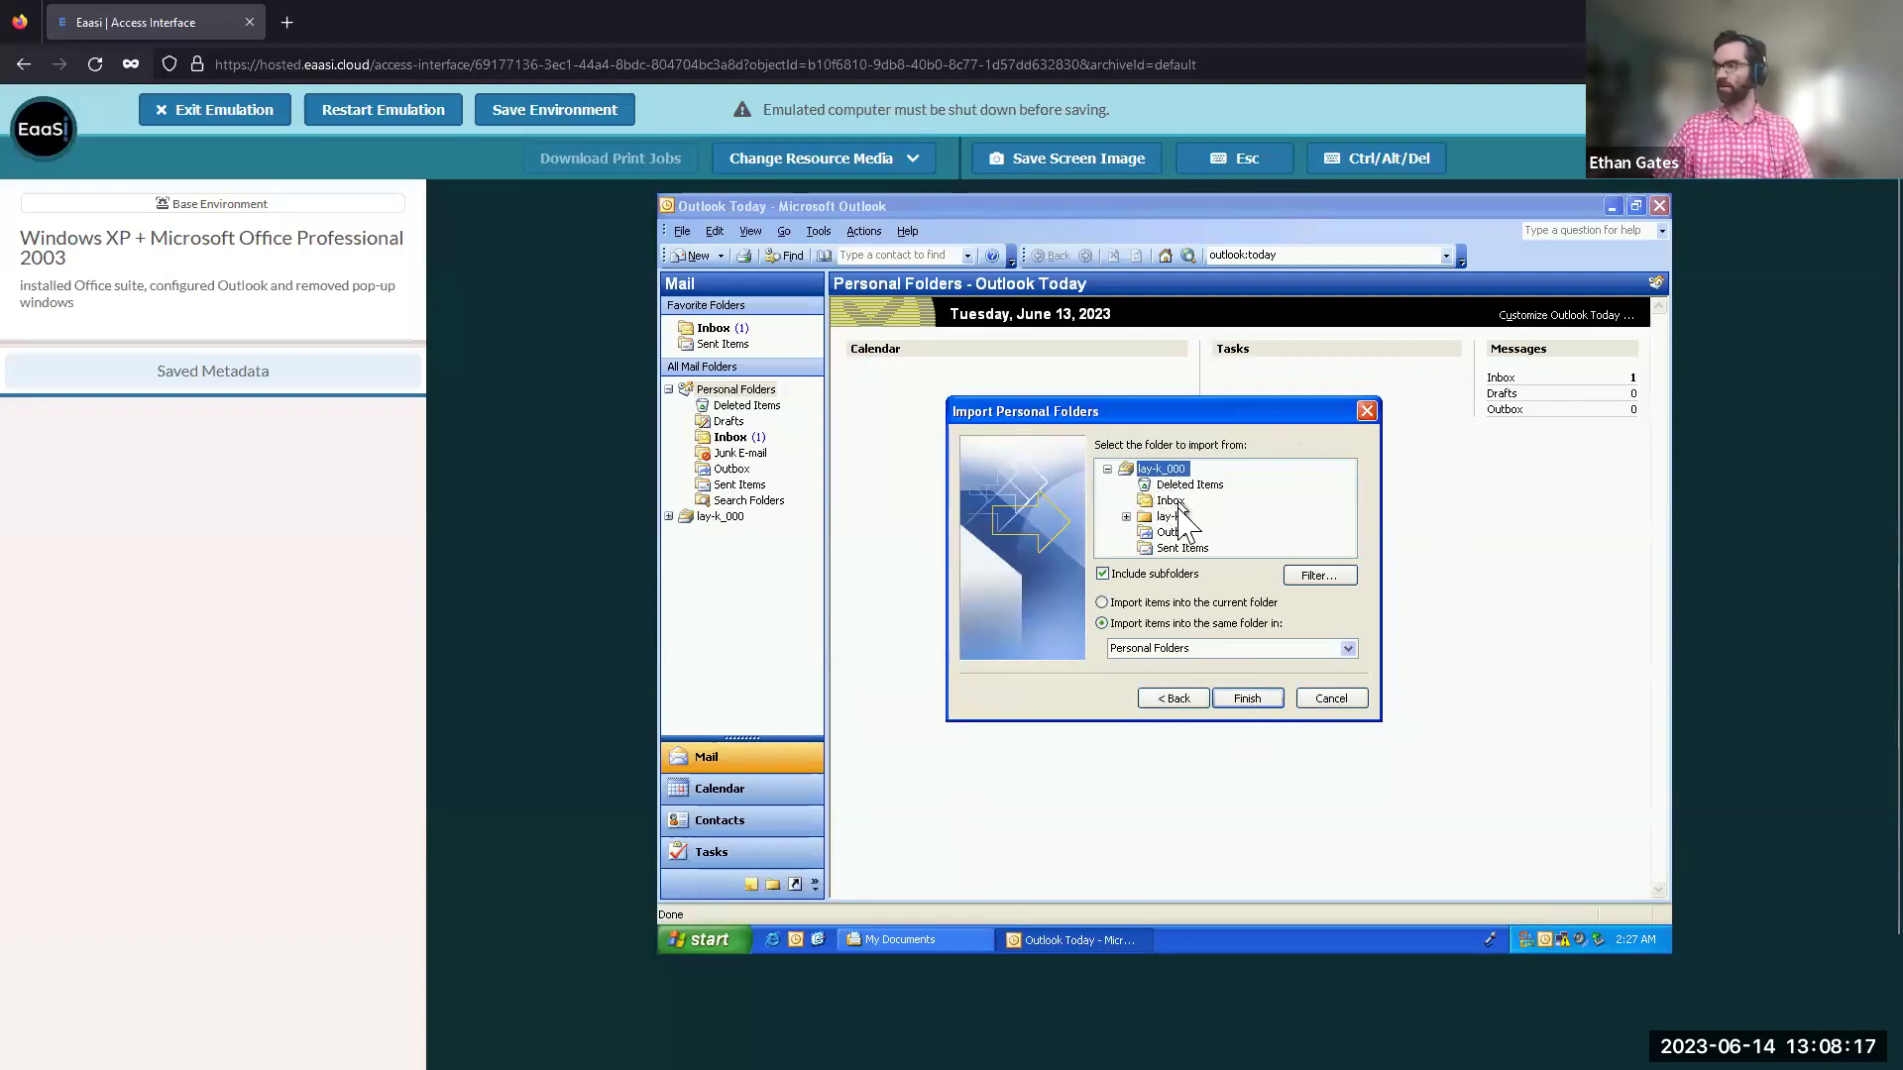
Step: Import only the Enron subfolder of lay-k, including subfolders, into the same folder in Personal Folders
{"action": "left_click", "coordinate": [1127, 516]}
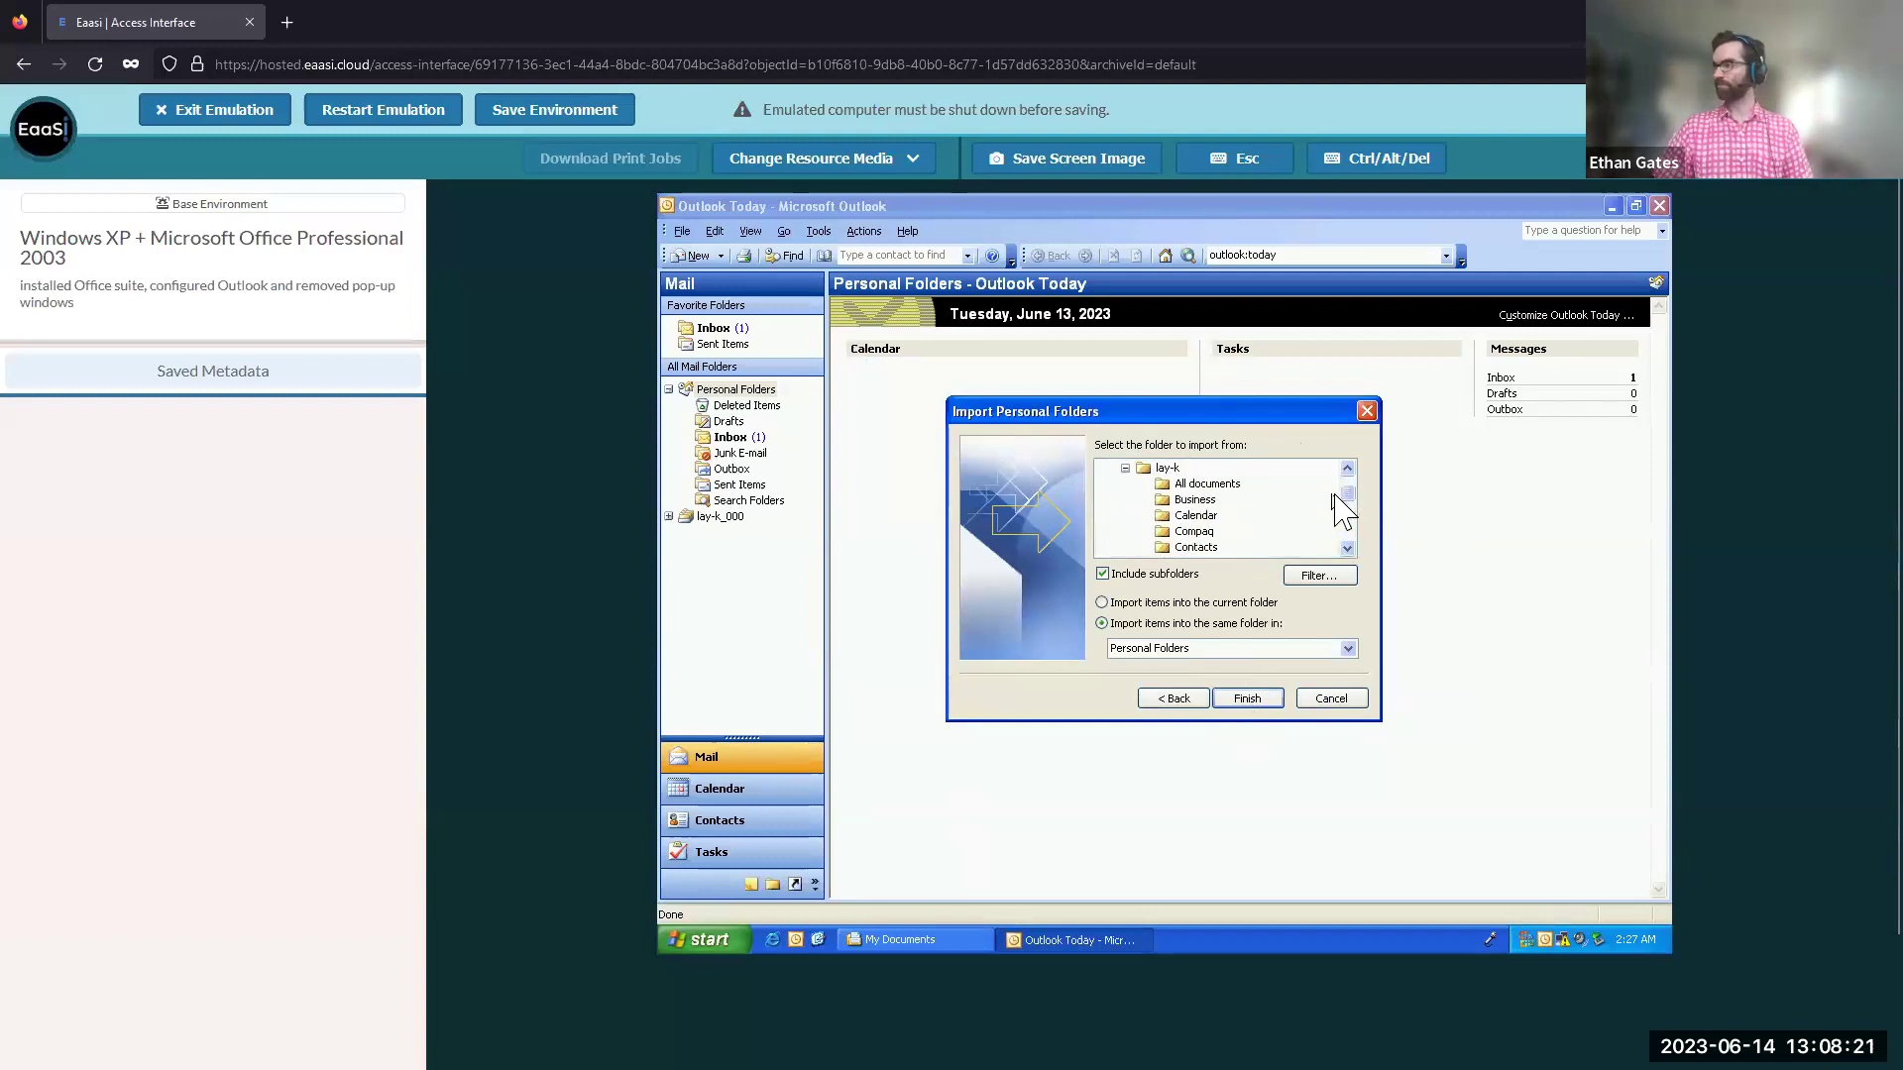
{"action": "left_click", "coordinate": [1348, 549]}
{"action": "left_click", "coordinate": [1348, 549]}
{"action": "left_click", "coordinate": [1348, 549]}
{"action": "left_click", "coordinate": [1347, 549]}
{"action": "left_click", "coordinate": [1348, 549]}
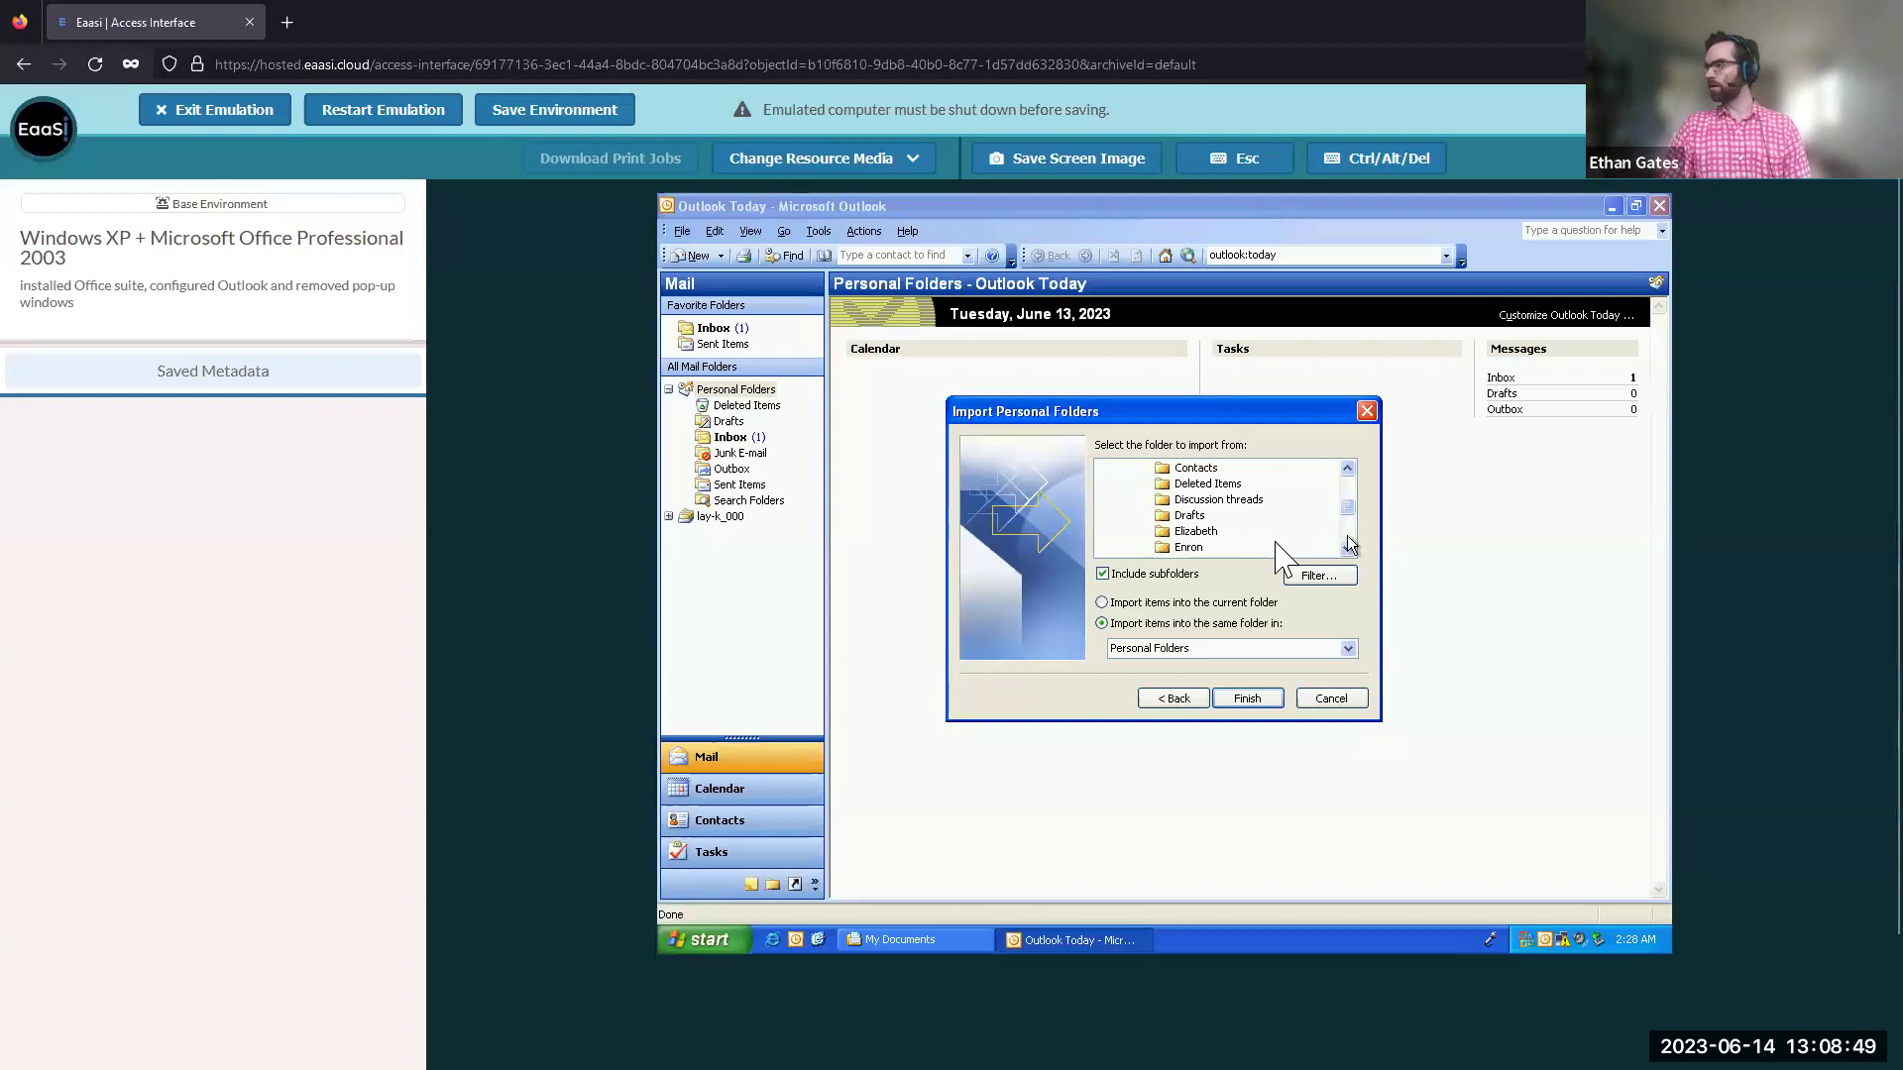
{"action": "left_click", "coordinate": [1194, 548]}
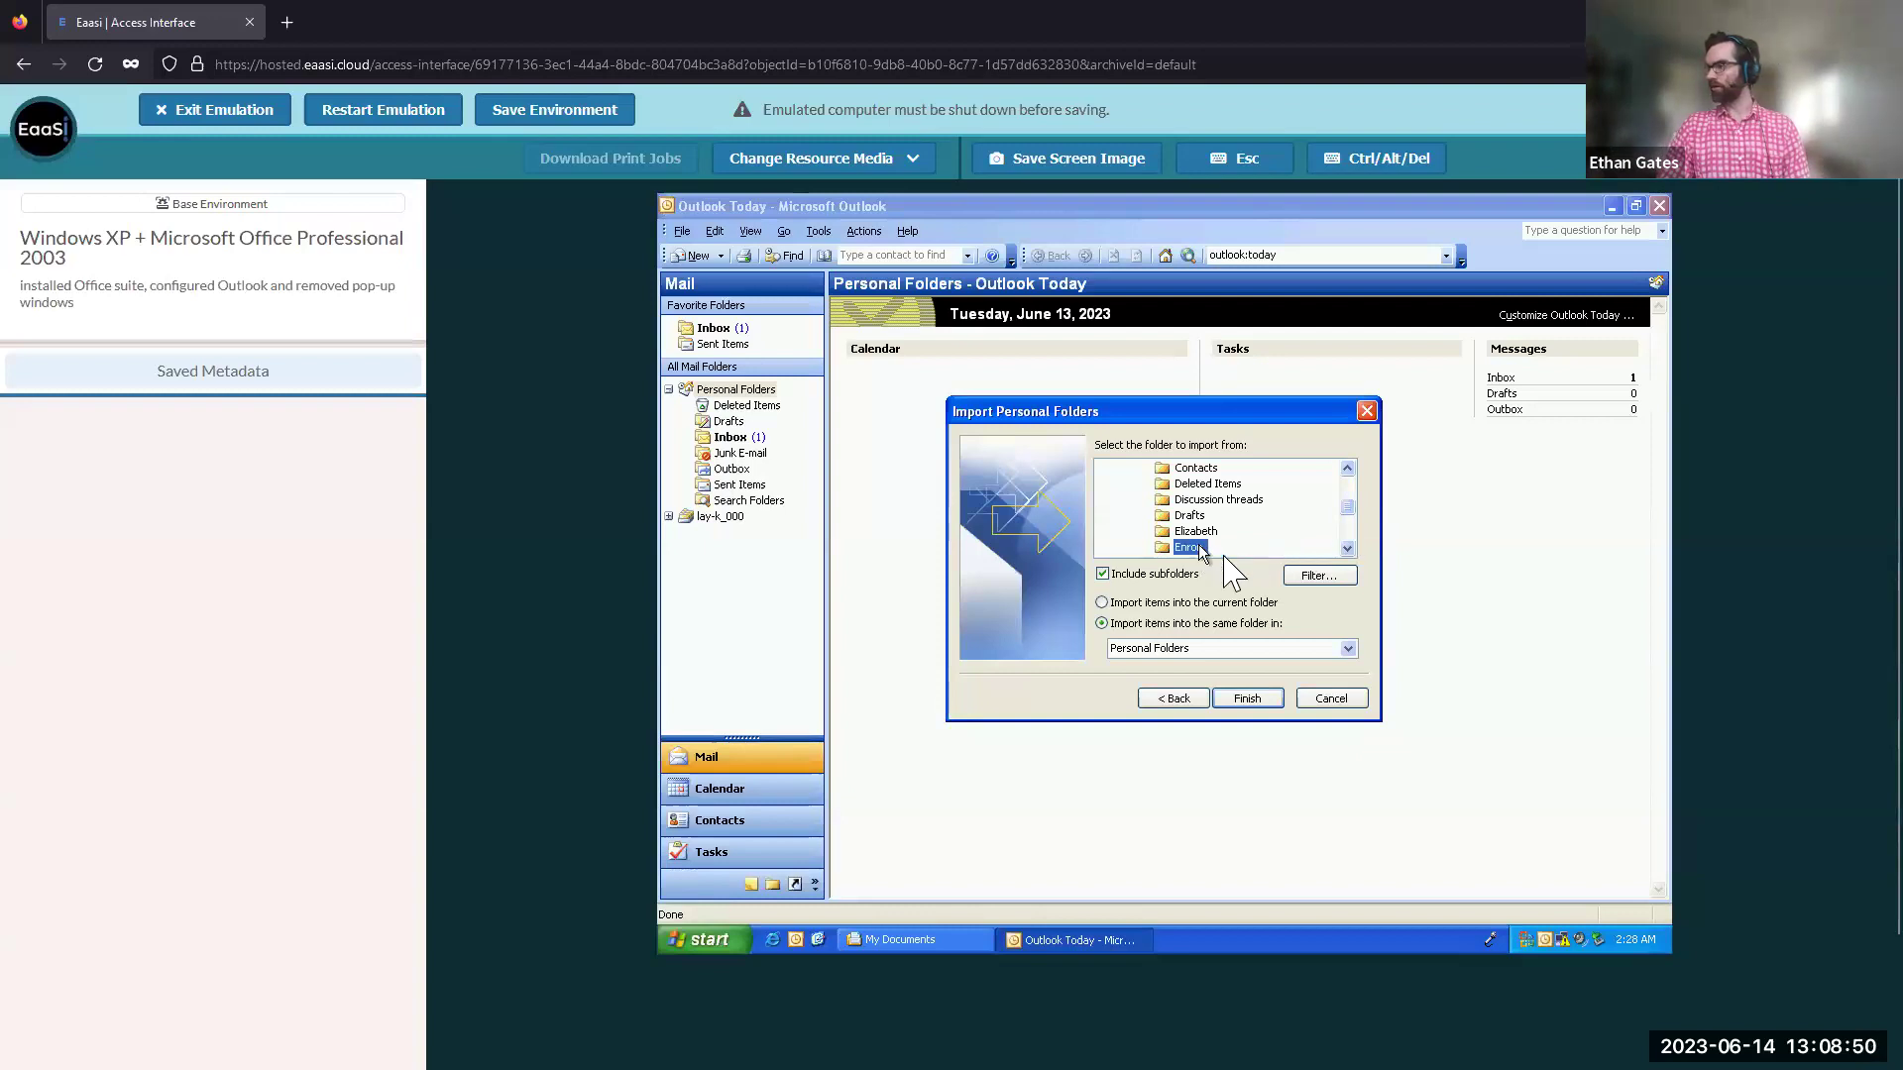
{"action": "left_click", "coordinate": [1246, 698]}
Step: Open the imported Enron mail folder under lay-k and view the message "Fw: Situation in China"
{"action": "left_click", "coordinate": [685, 469]}
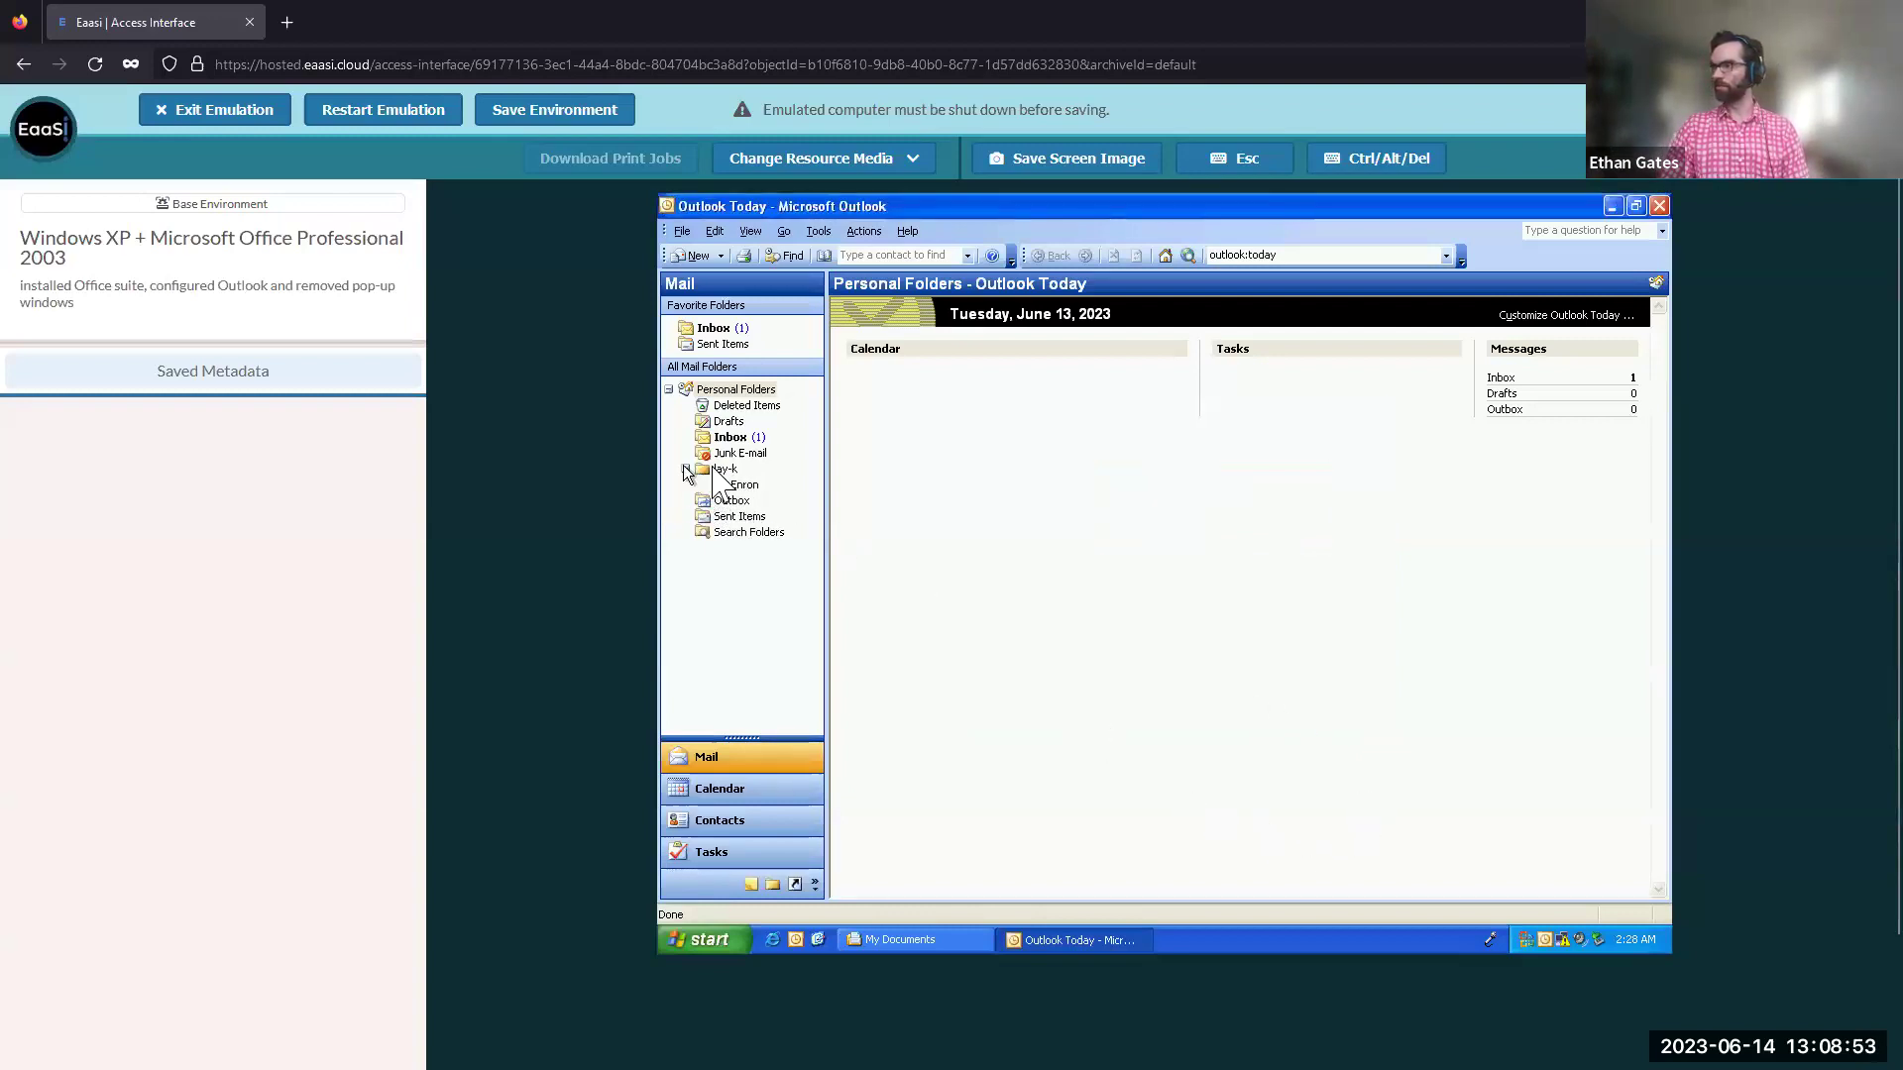
{"action": "left_click", "coordinate": [738, 486]}
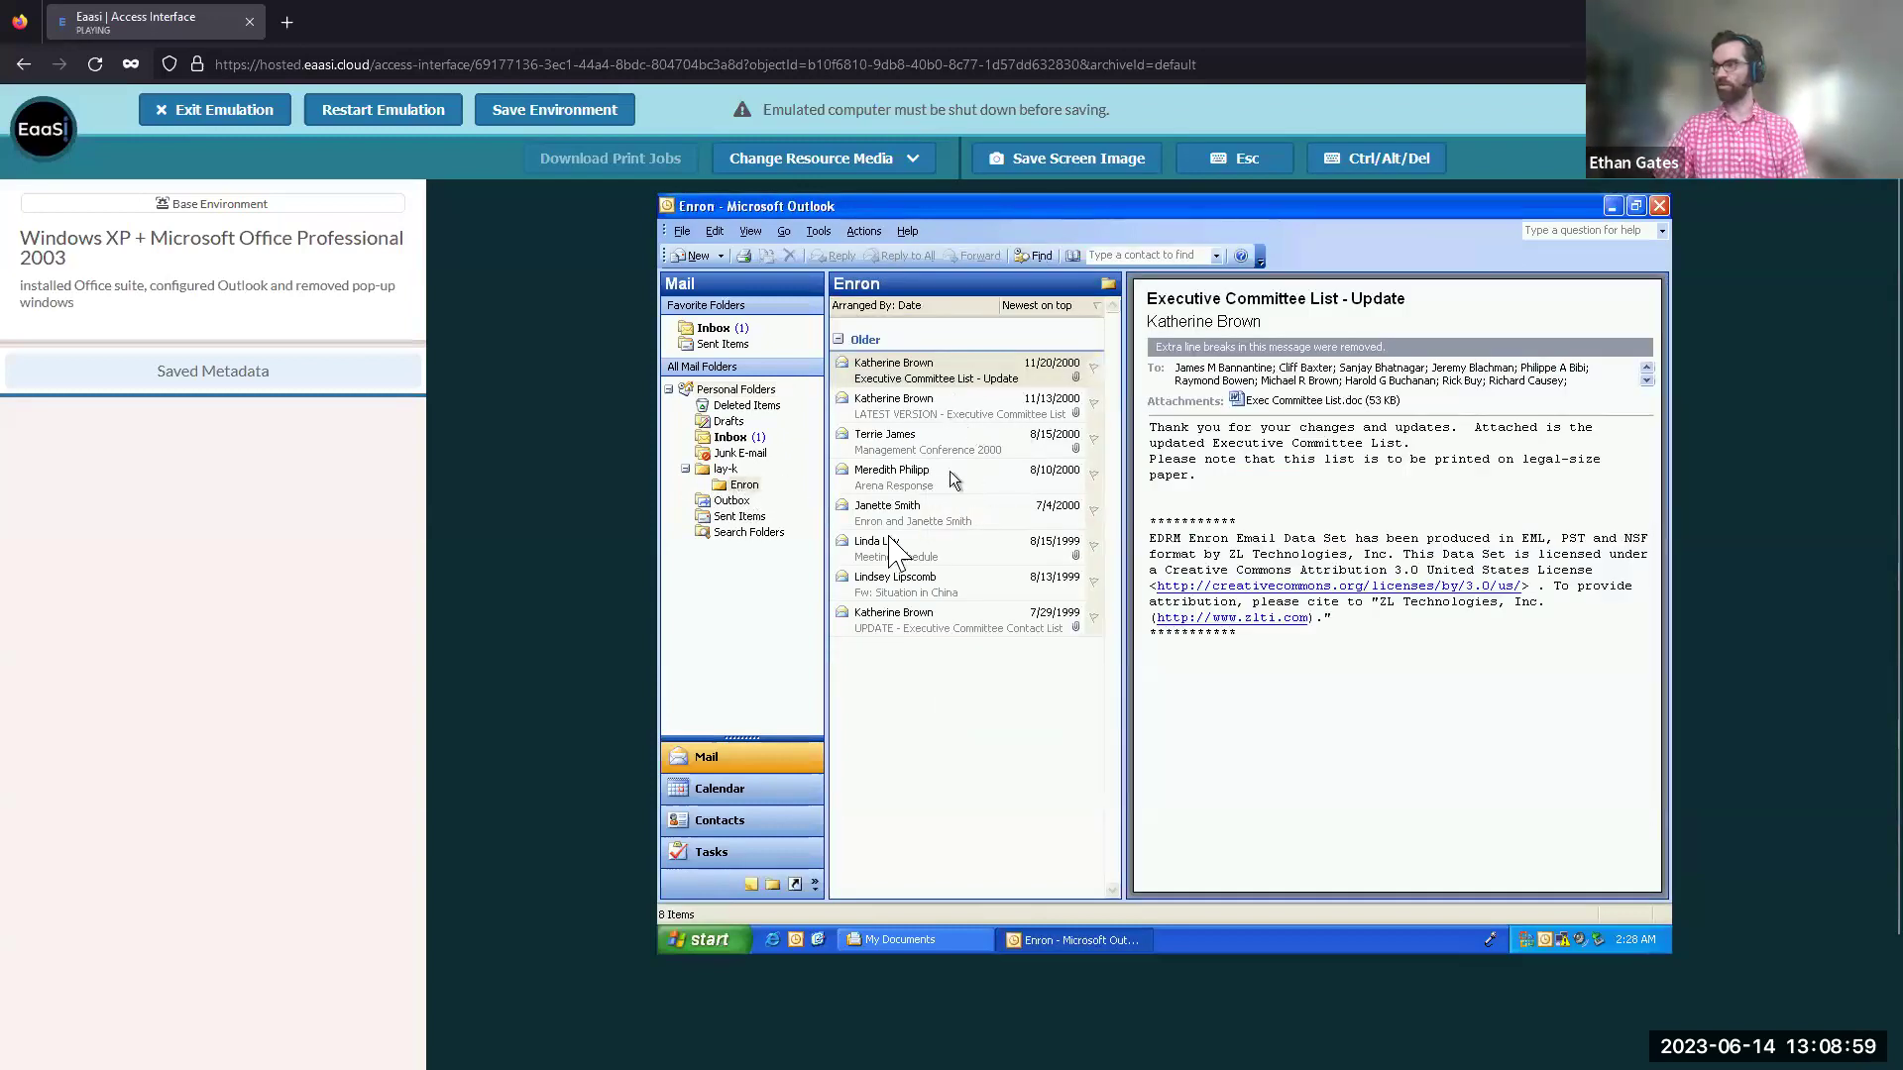
{"action": "left_click", "coordinate": [907, 591]}
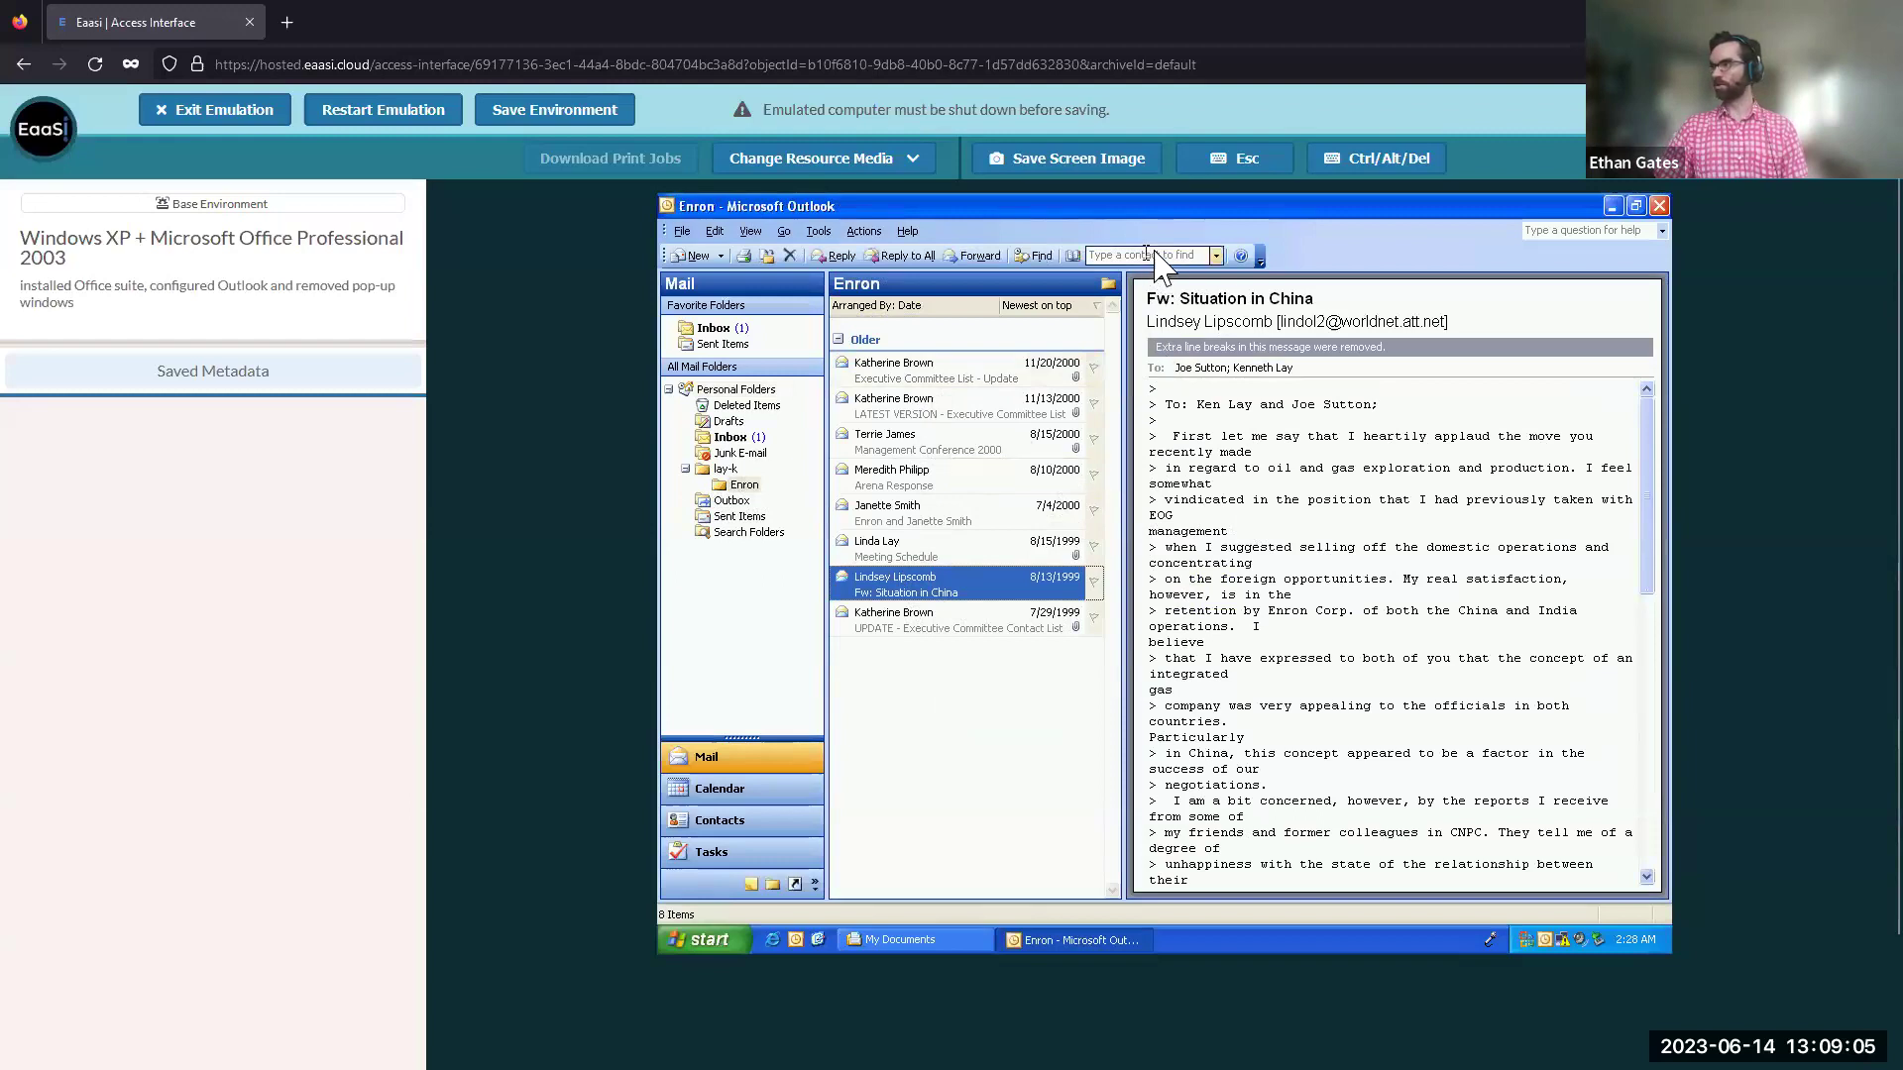
Step: Open the Management Conf. 2000.doc attachment of the "Management Conference 2000" message in Word
{"action": "left_click", "coordinate": [916, 447]}
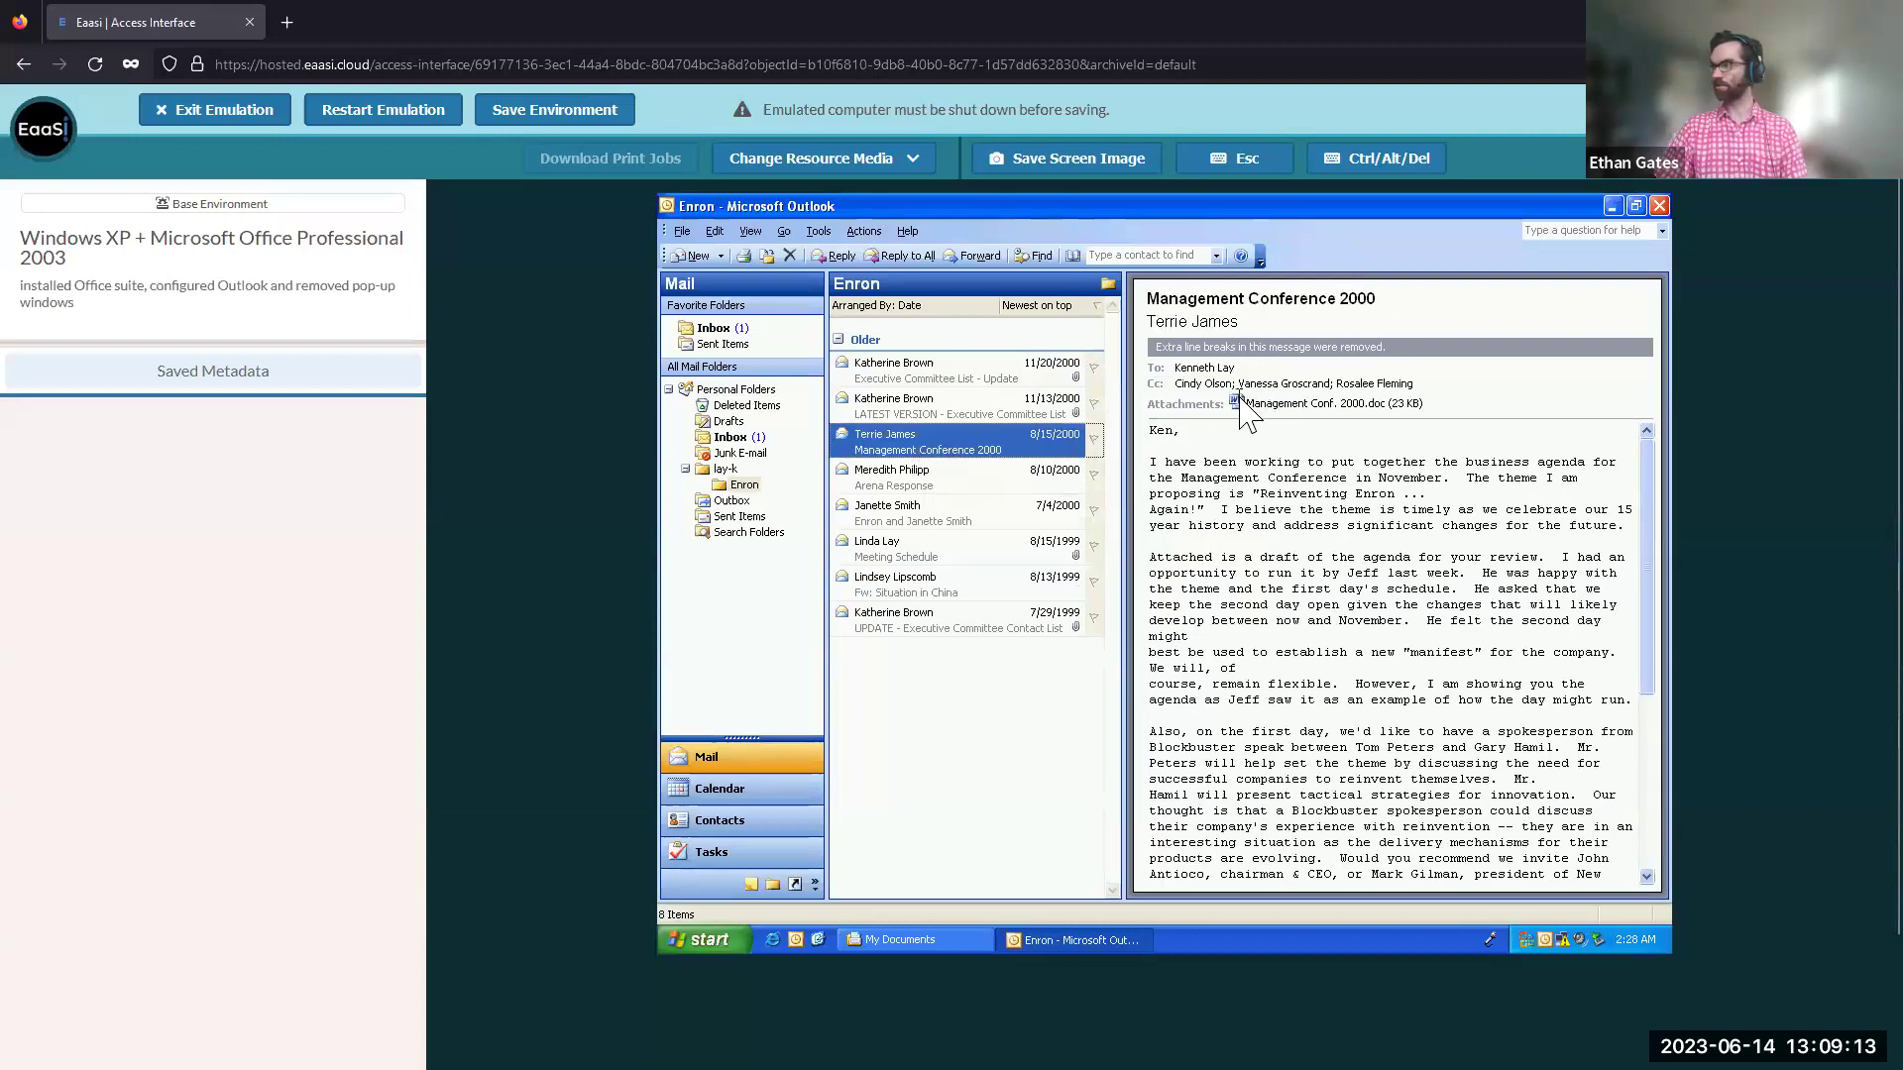
{"action": "double_click", "coordinate": [1241, 399]}
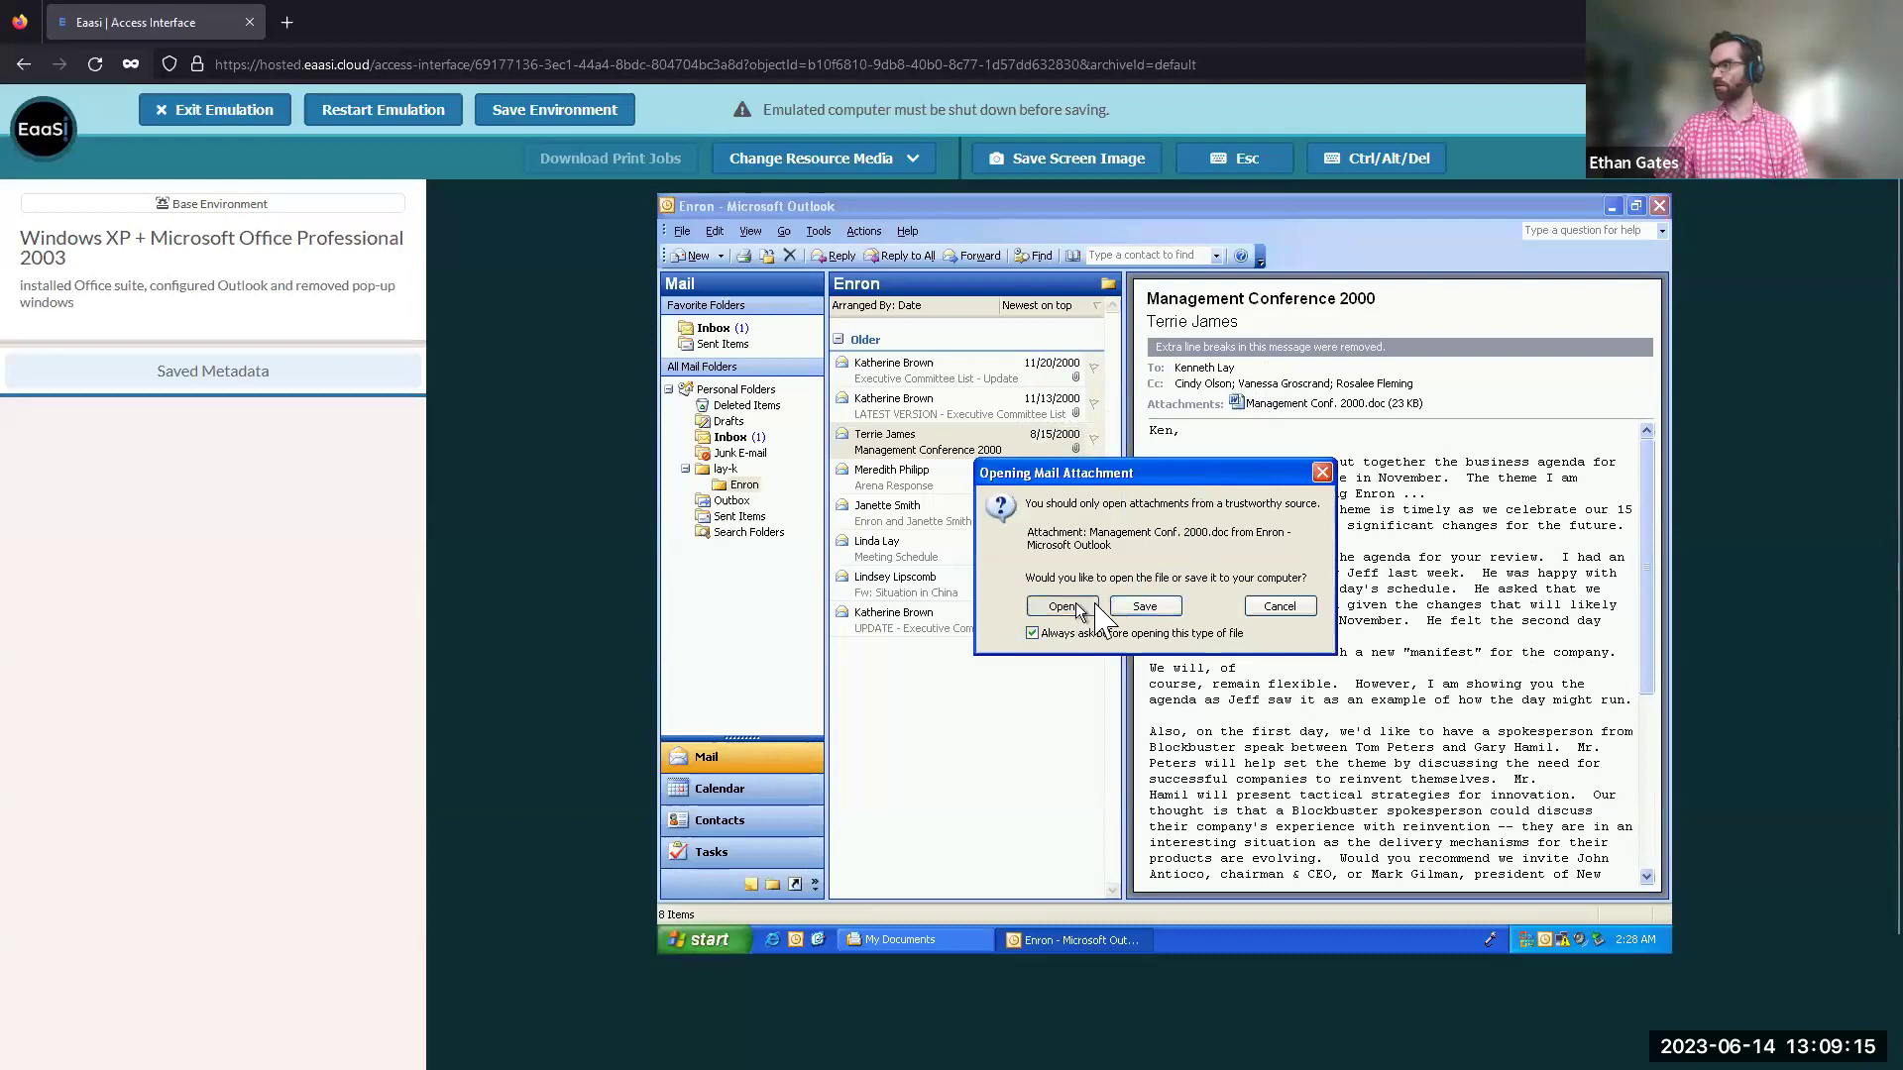
{"action": "left_click", "coordinate": [1078, 607]}
{"action": "left_click", "coordinate": [1162, 684]}
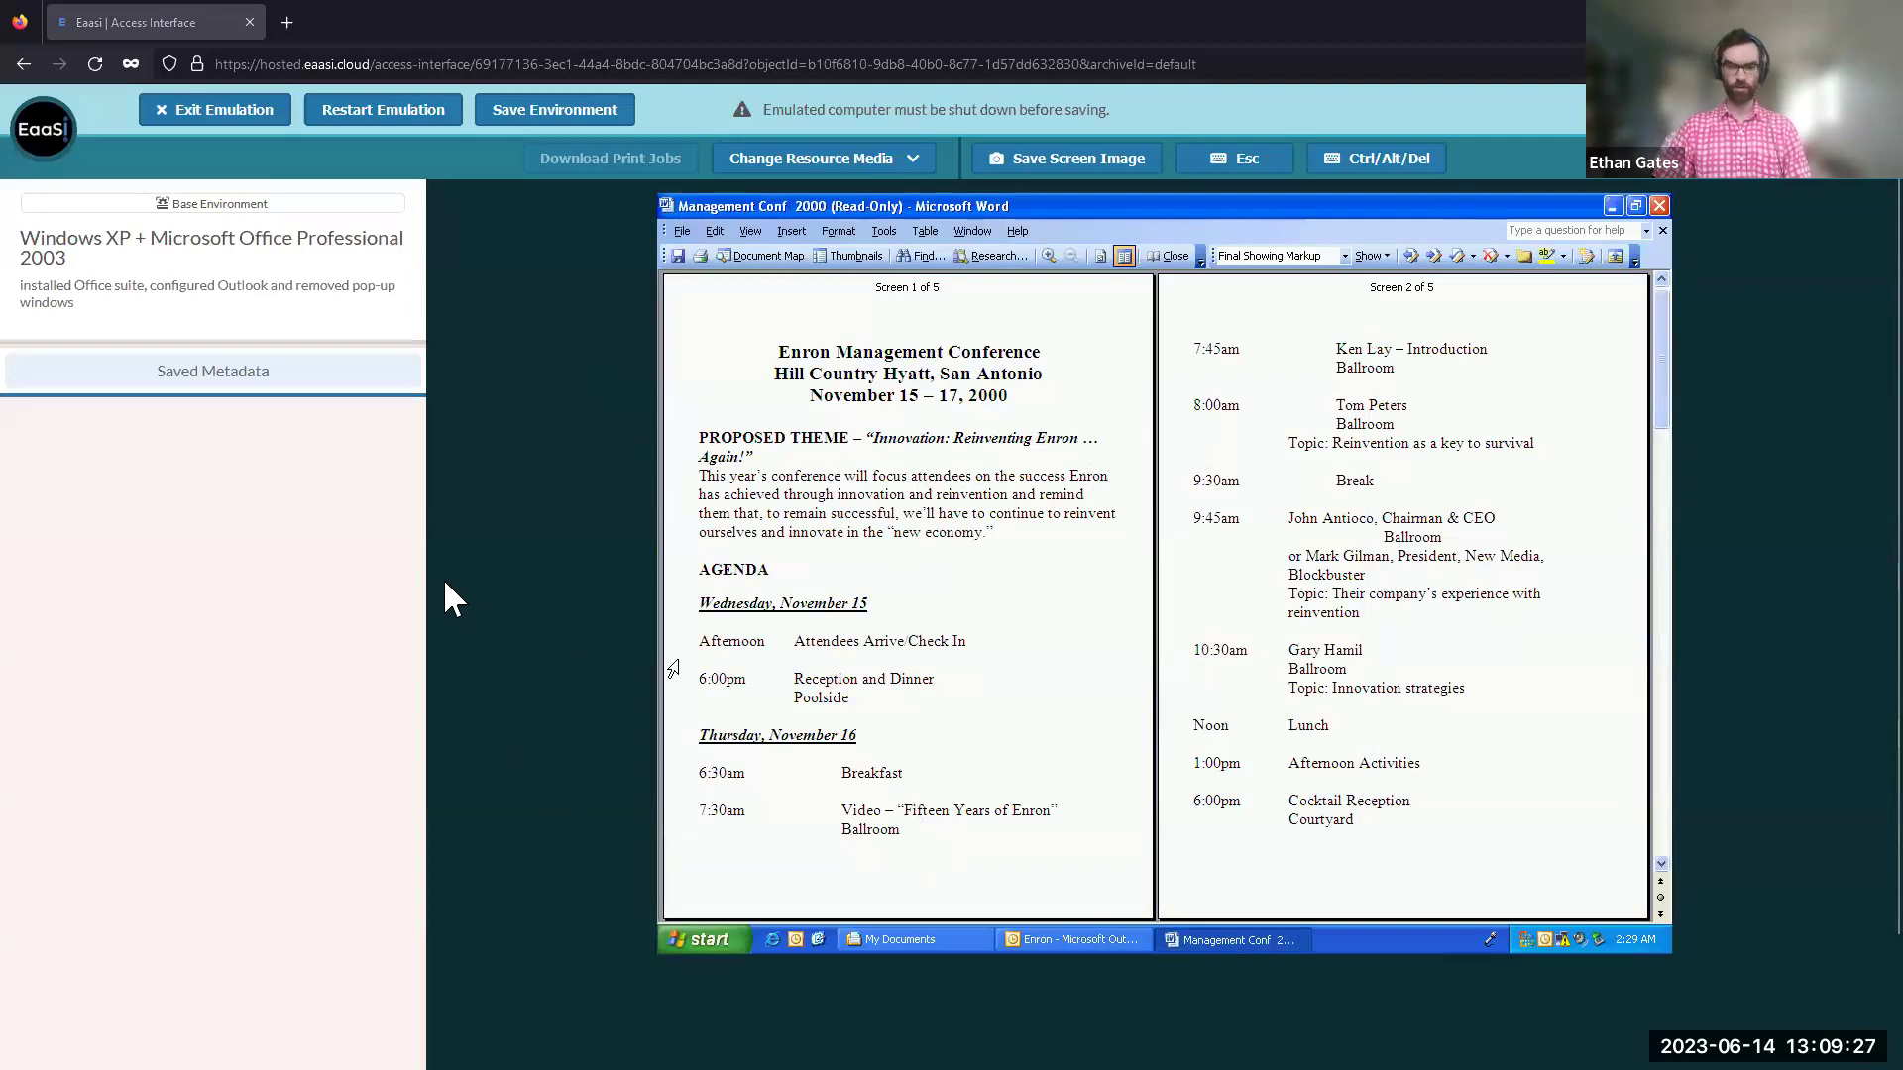
{"action": "key", "text": "alt+Tab"}
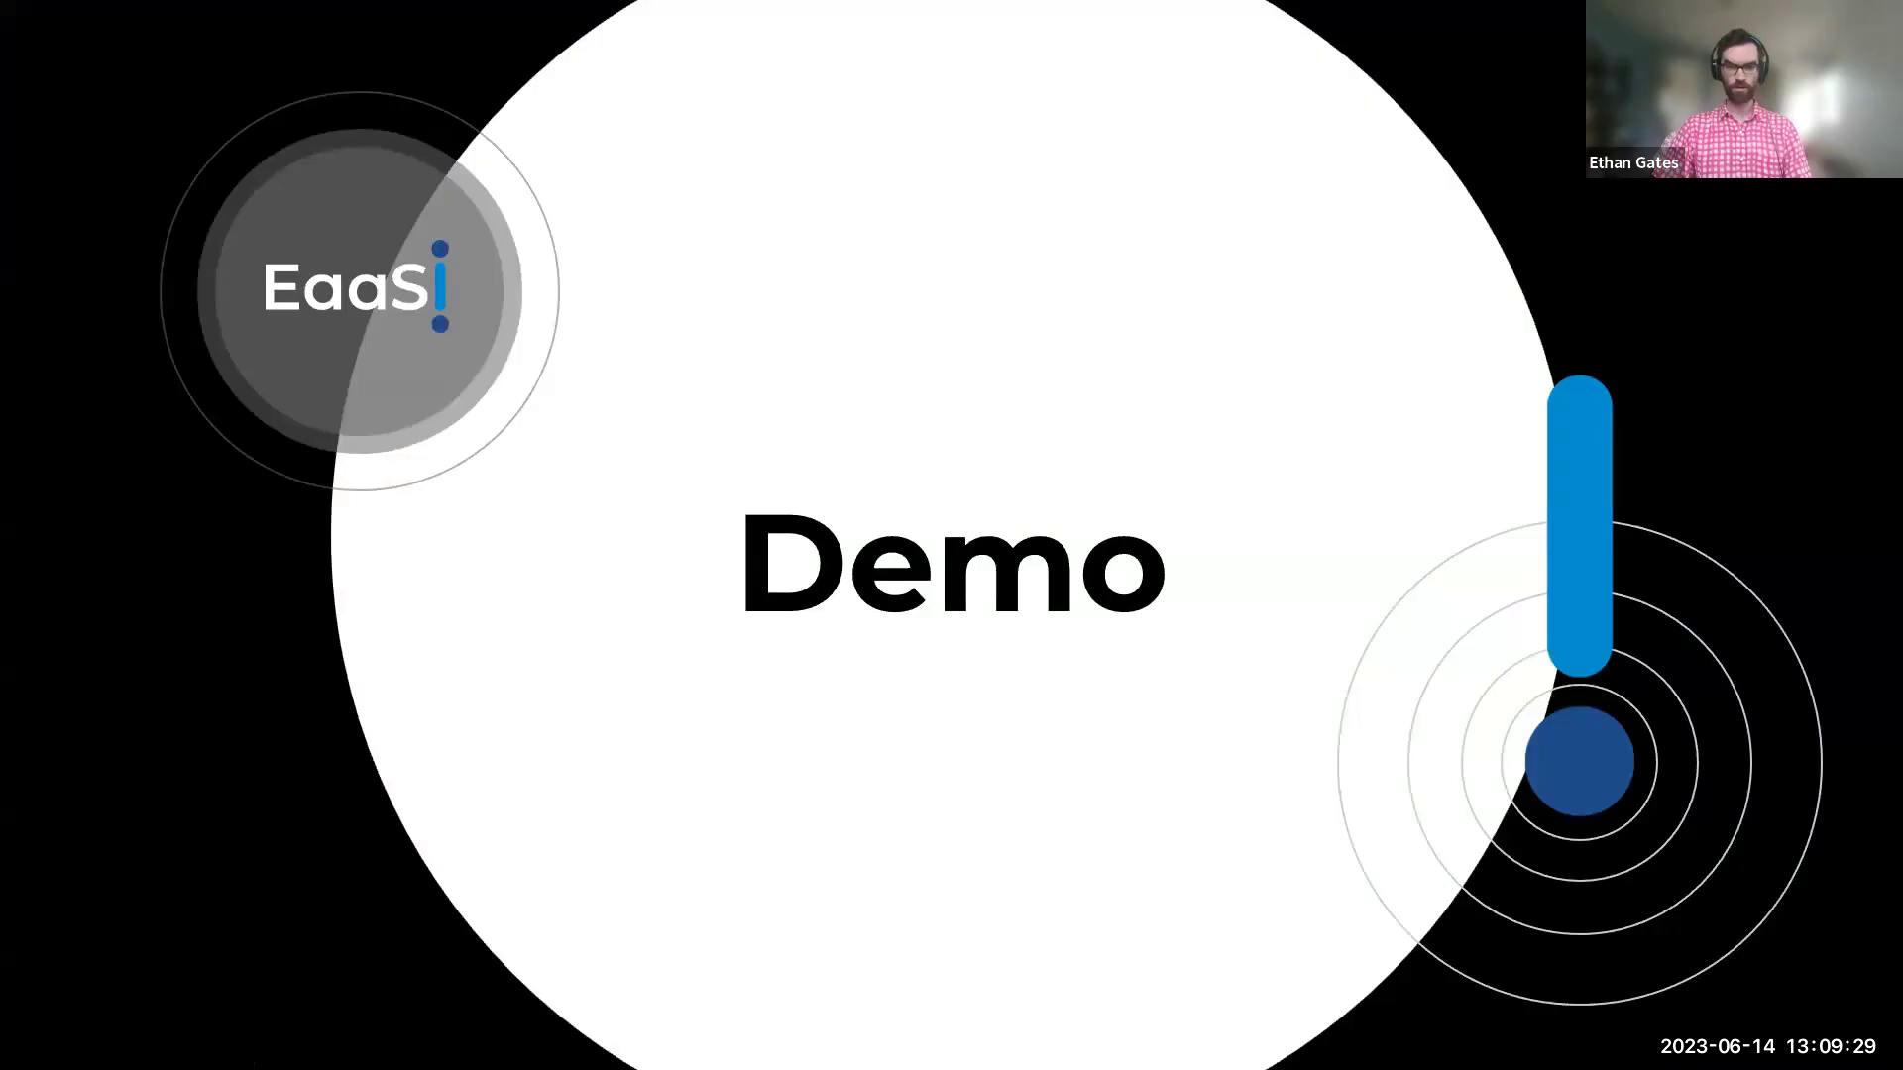